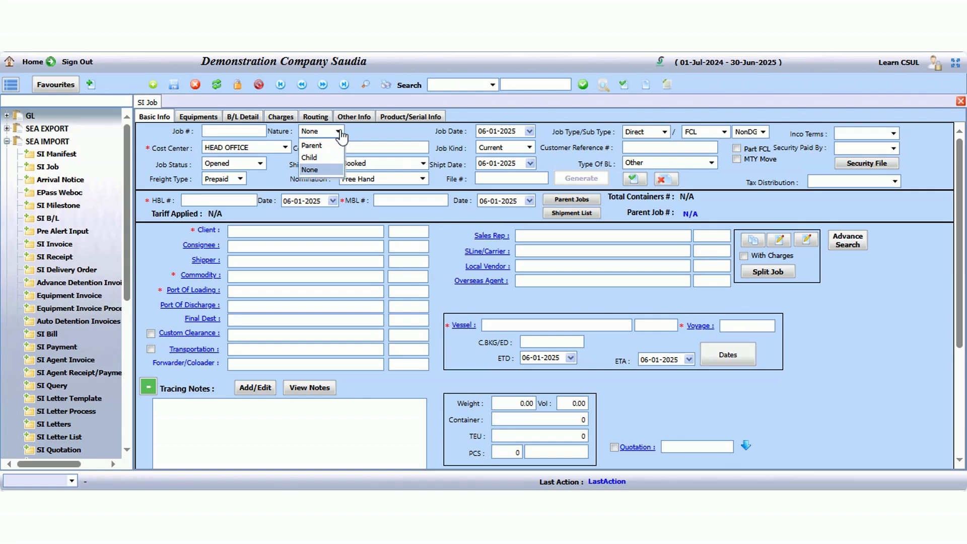
Set the job's nature to None, the job type to Direct and the sub type to FCL with NonDG cargo.
click(342, 170)
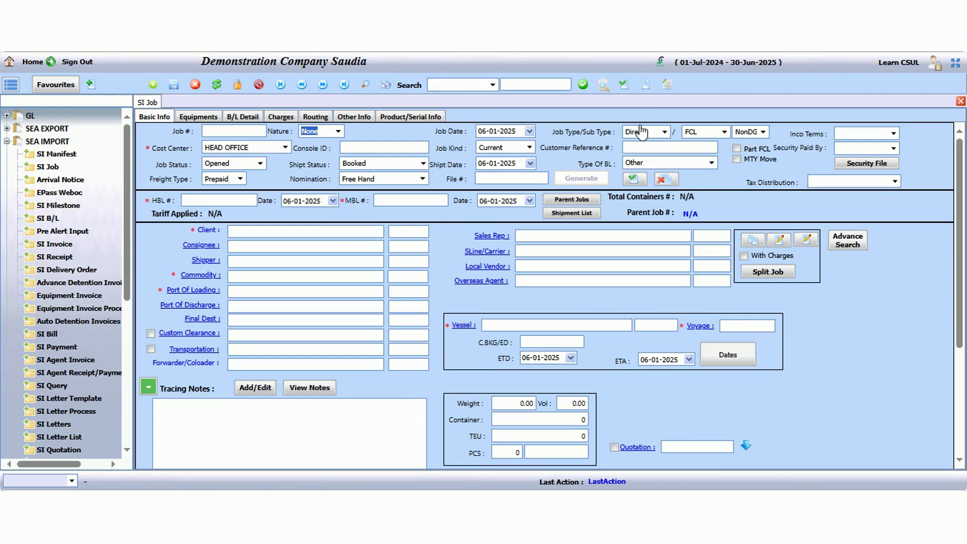
click(664, 132)
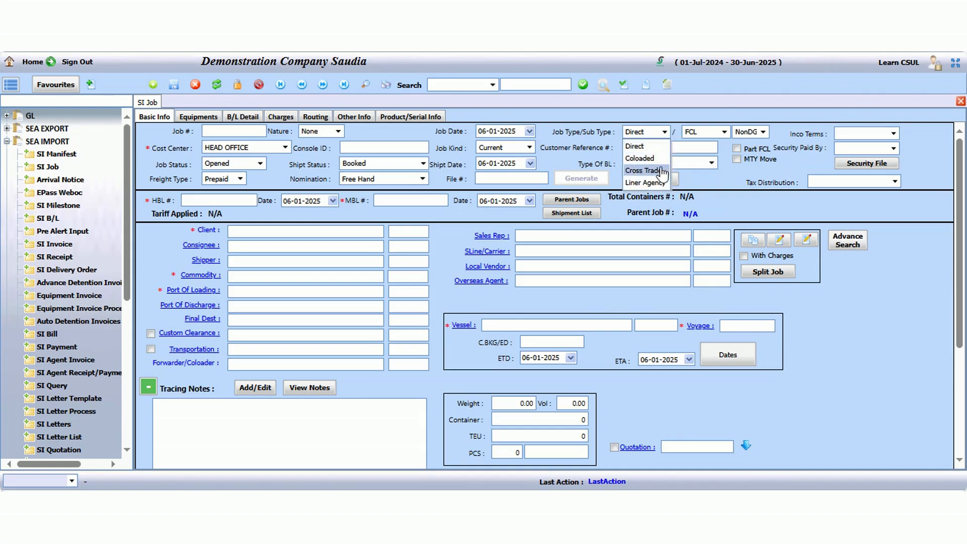
click(639, 146)
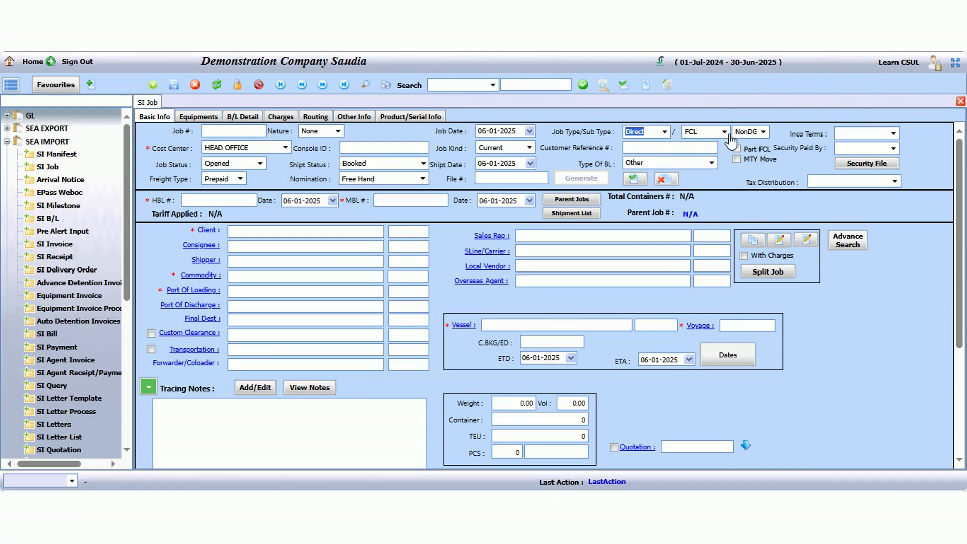
click(728, 135)
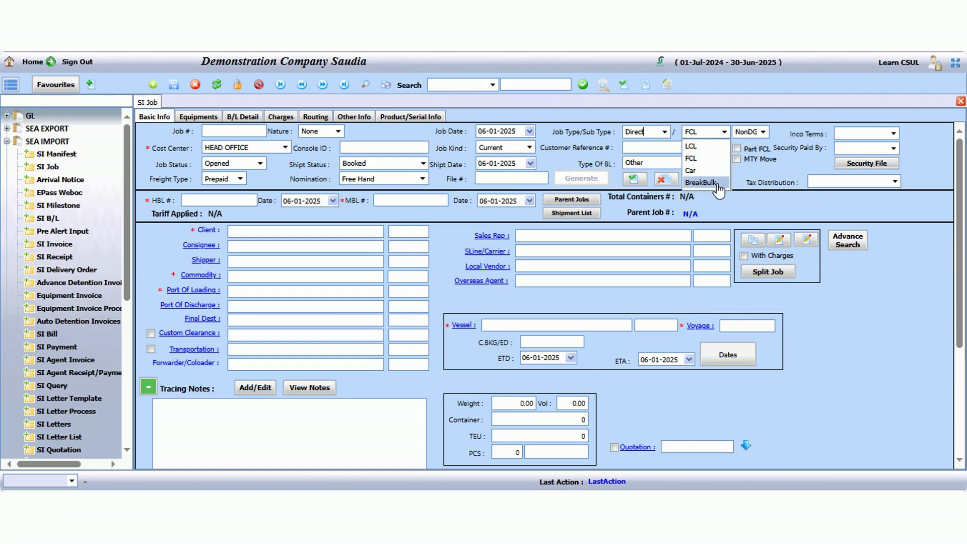
click(694, 158)
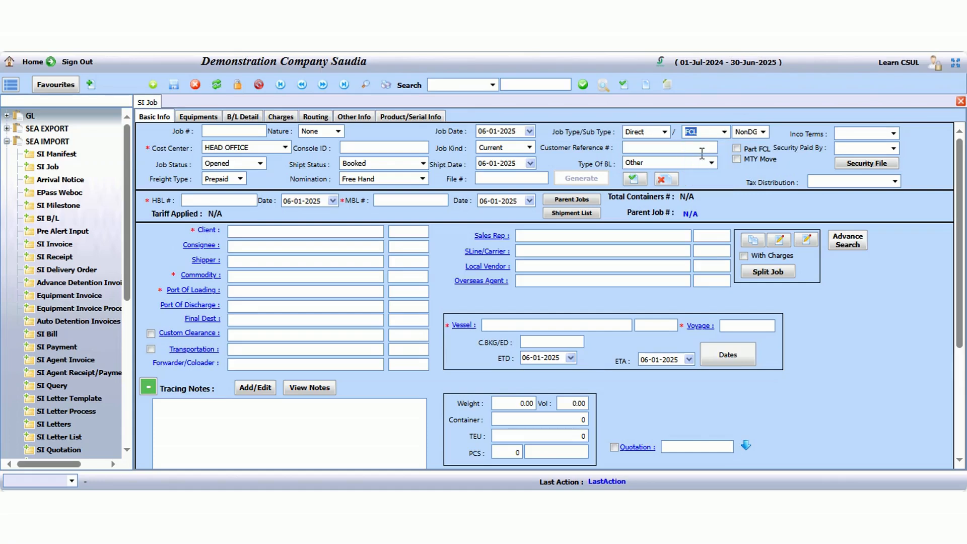
click(762, 133)
click(764, 134)
Set the job's Inco Terms to CIF and its cost center to RIYADH.
click(894, 134)
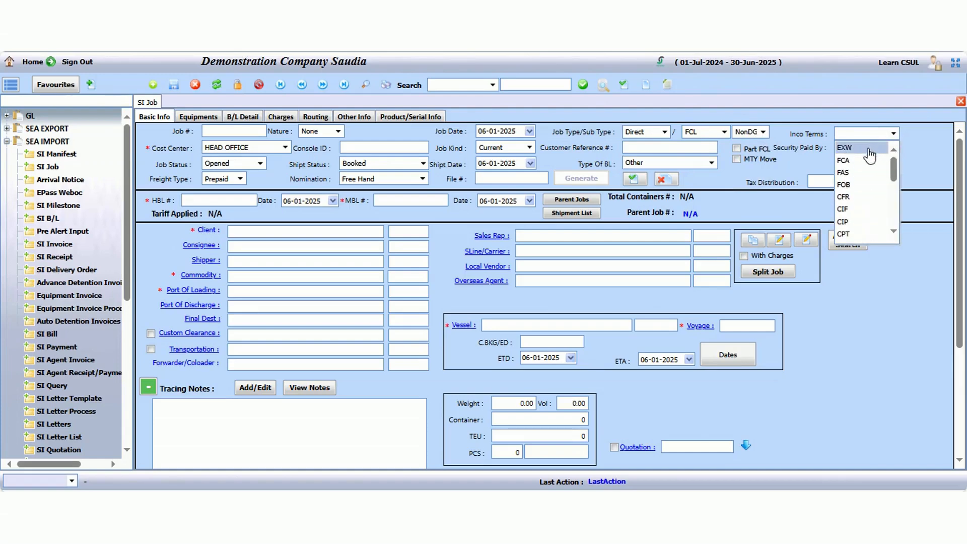
click(879, 219)
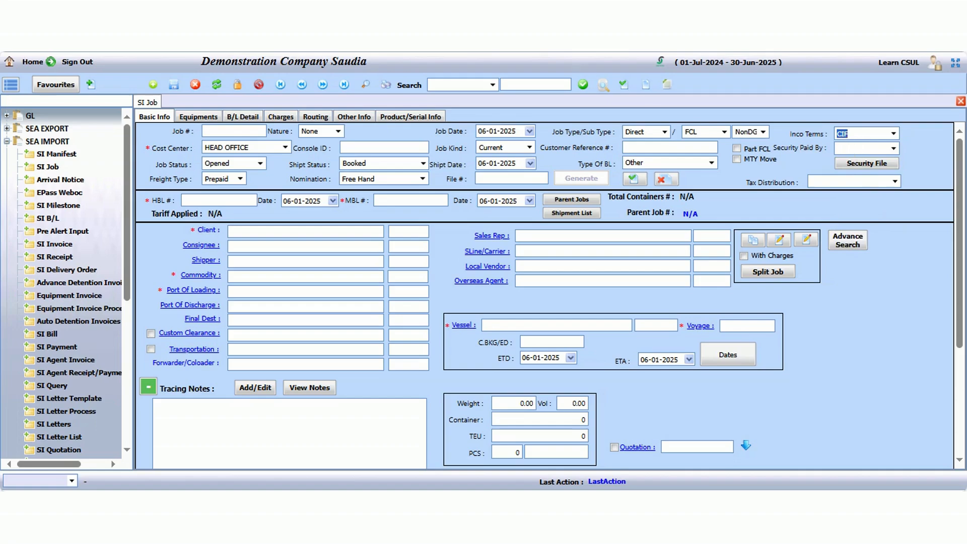
click(285, 148)
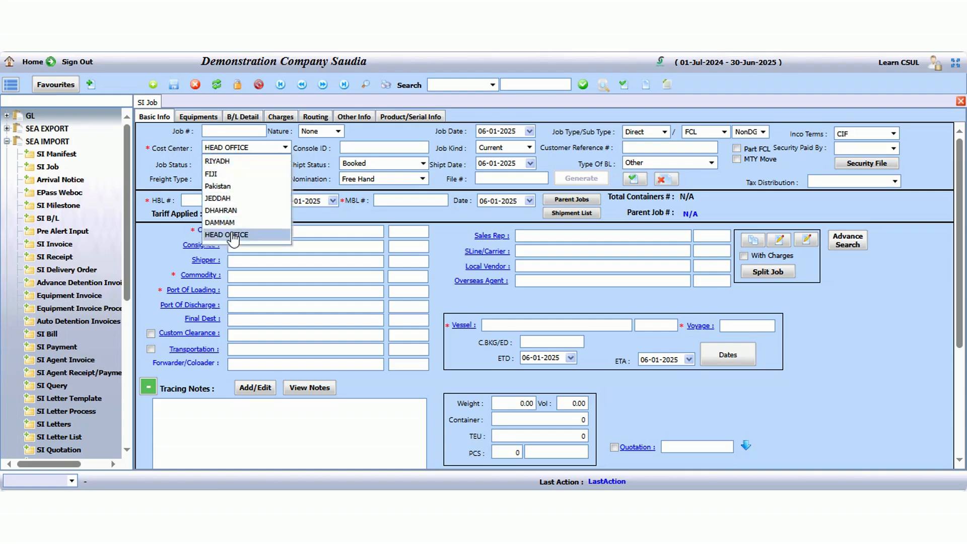
click(222, 161)
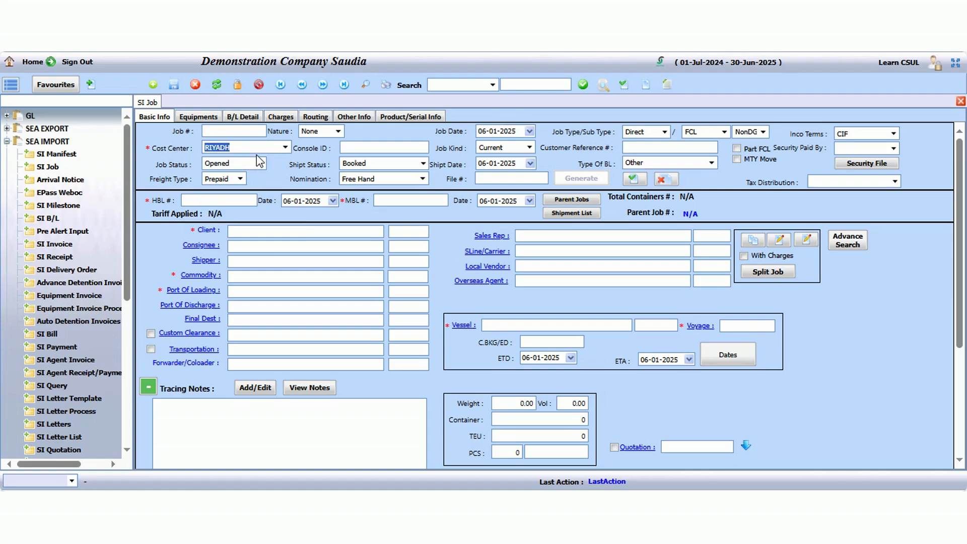
Set the job kind to Current, enter the customer reference number, and set Security Paid By to Client.
click(529, 148)
click(506, 160)
click(650, 147)
text(211011211)
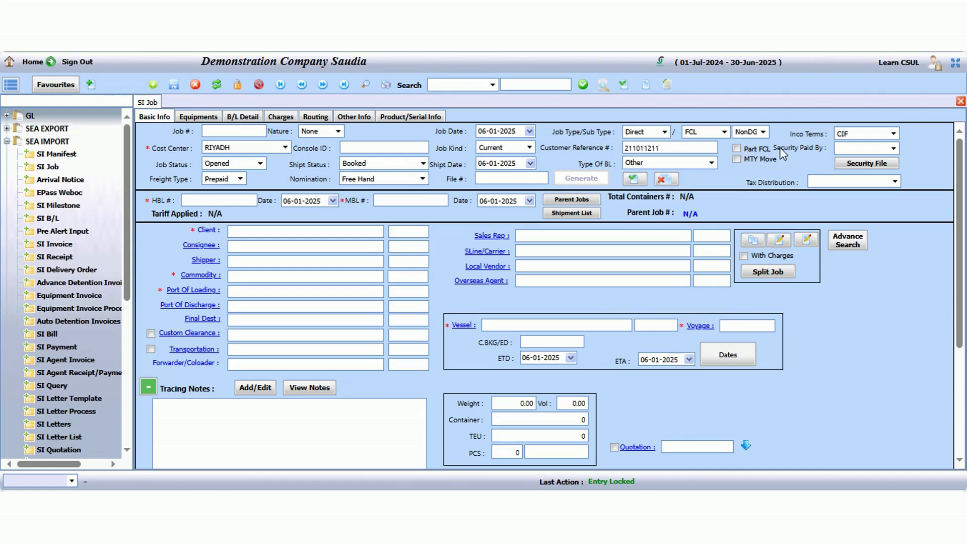
click(893, 148)
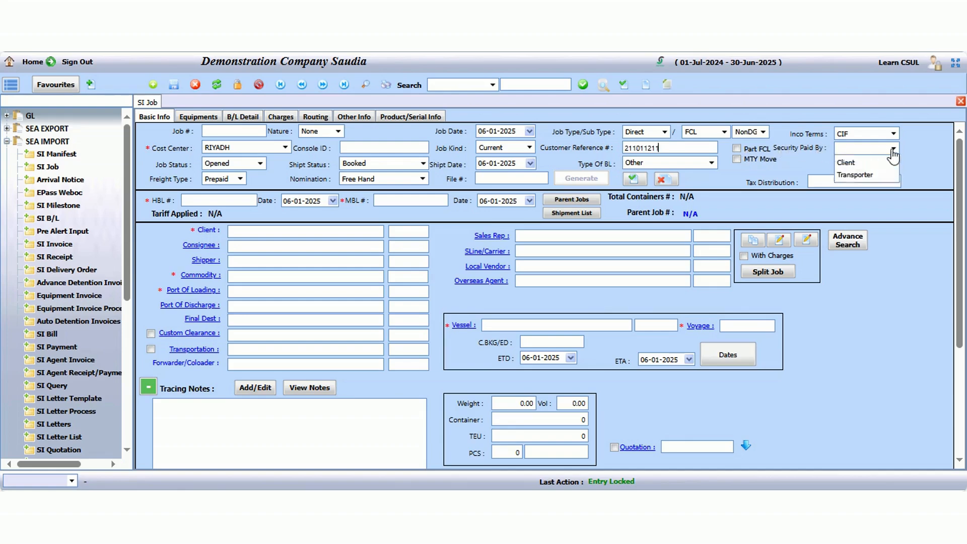
click(861, 187)
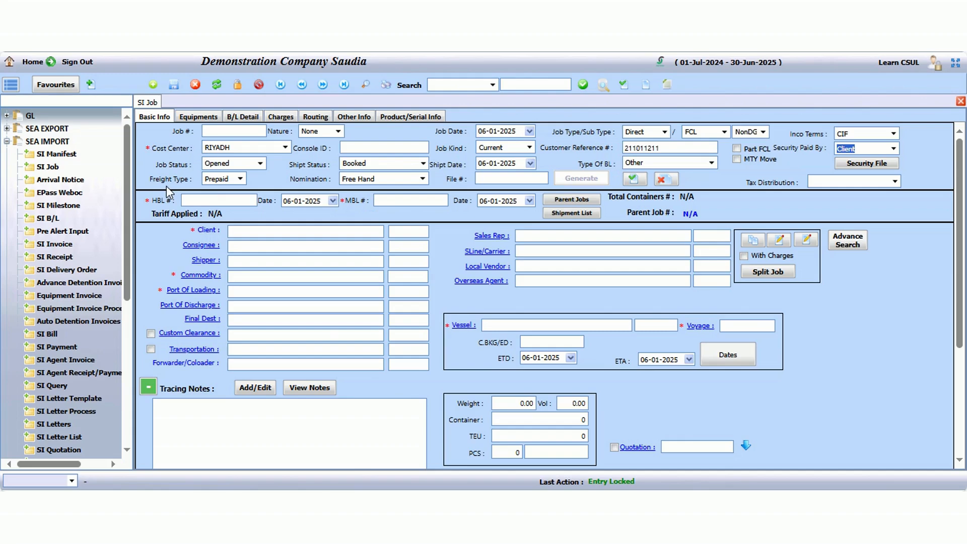
Set the freight type to Prepaid and the nomination to Free Hand, and enter file number RDIMP554433.
click(239, 179)
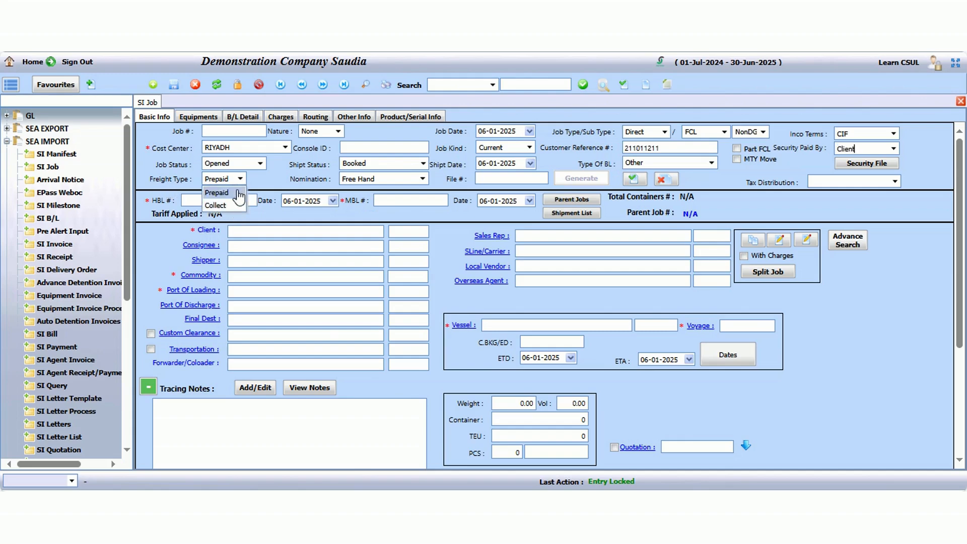
click(221, 193)
click(422, 179)
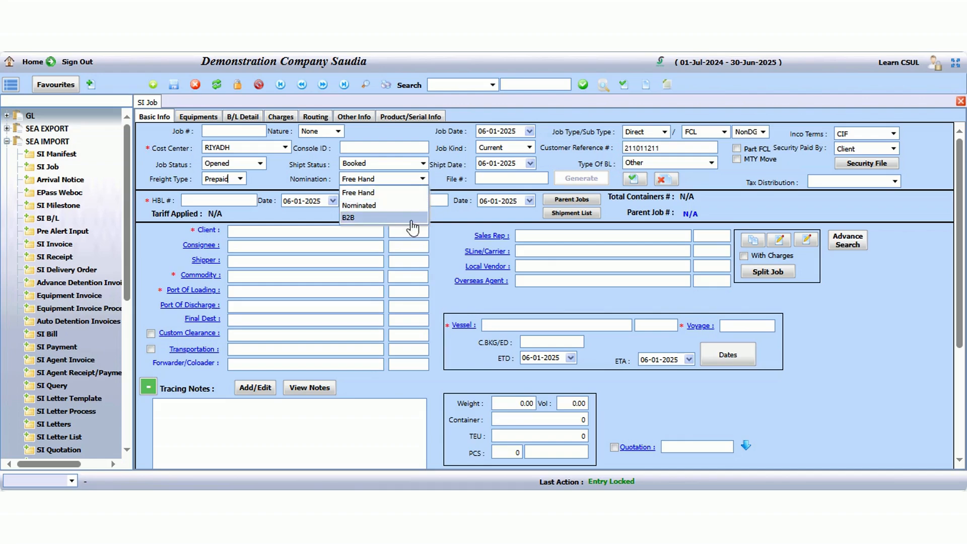
click(380, 192)
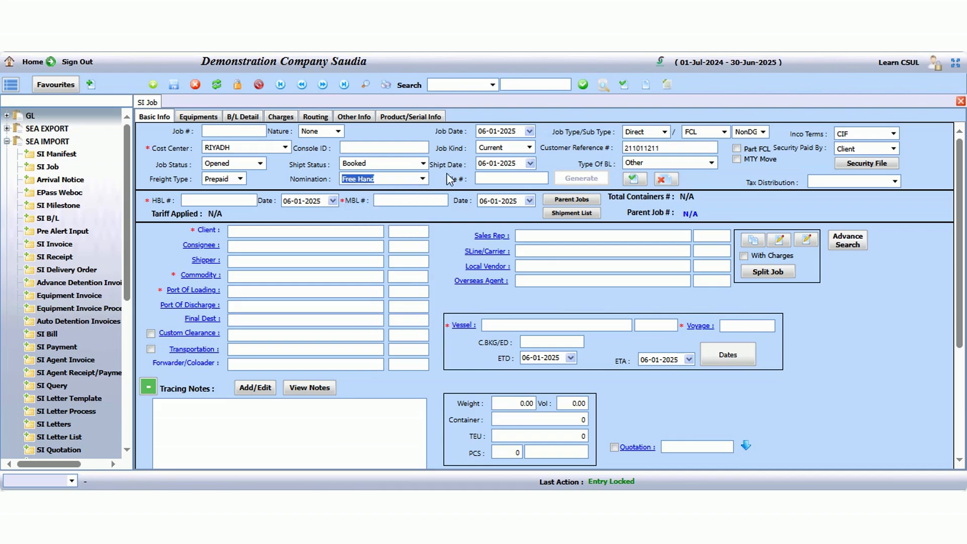
click(496, 177)
text(RDIMP554433)
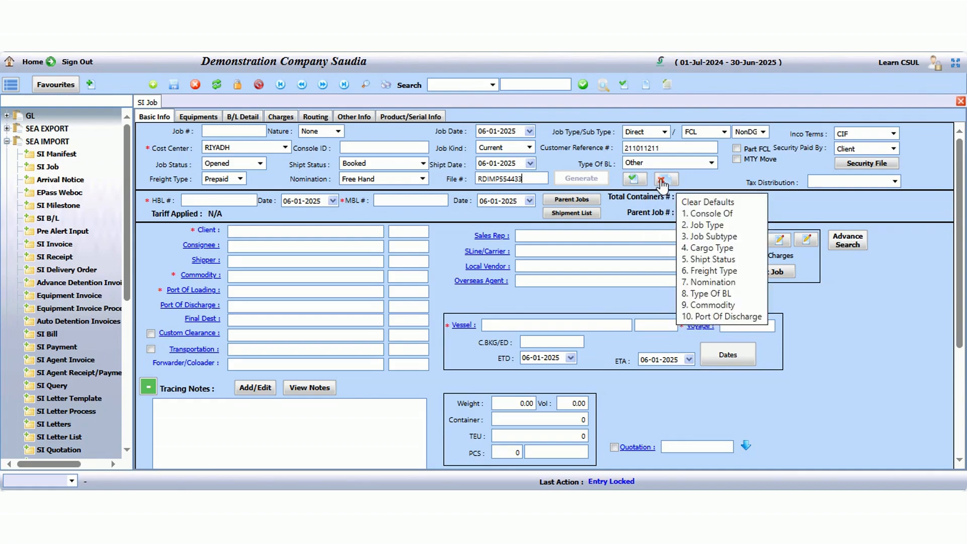
click(895, 183)
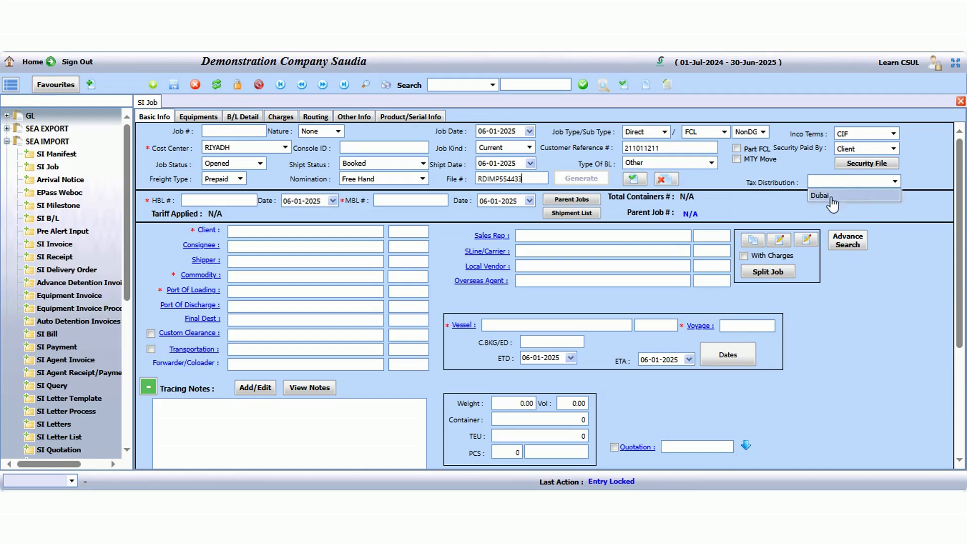
click(899, 182)
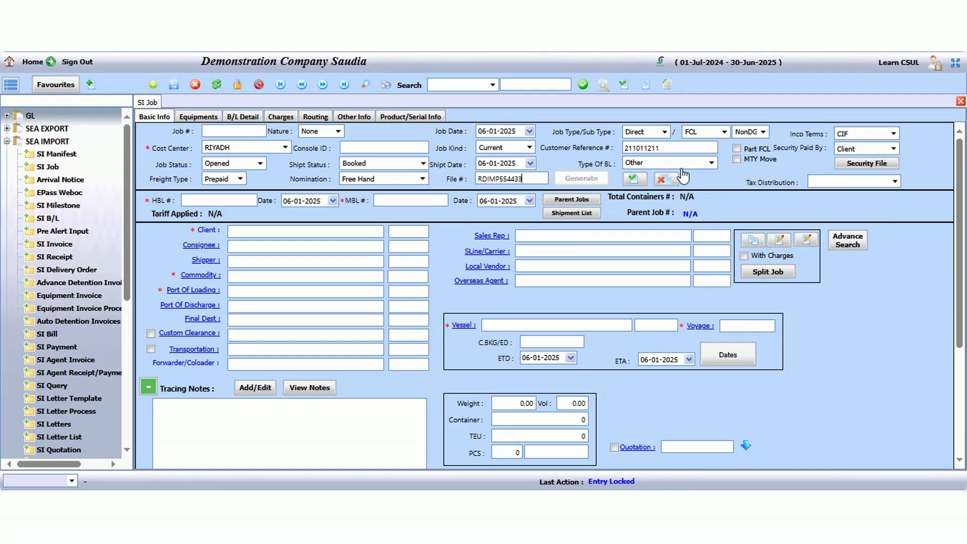
Enter HBL number RDDB321321 with the date 06-01-2025, and MBL number RDM6522145.
click(242, 201)
text(RDDB321321)
click(333, 201)
click(308, 262)
text(RDM6522145)
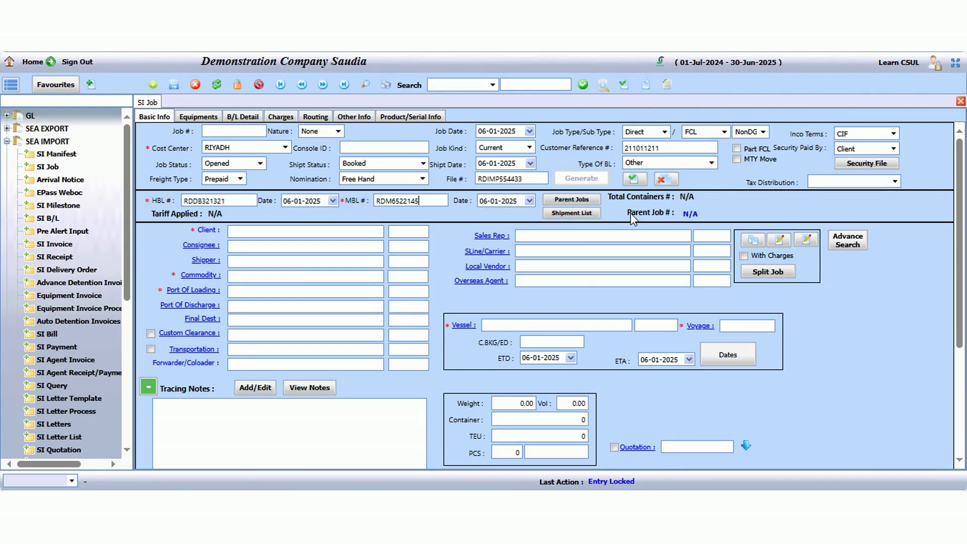
Look up the full client list and choose an individual client based in Abu Dhabi for the job.
click(290, 231)
key(F1)
click(566, 132)
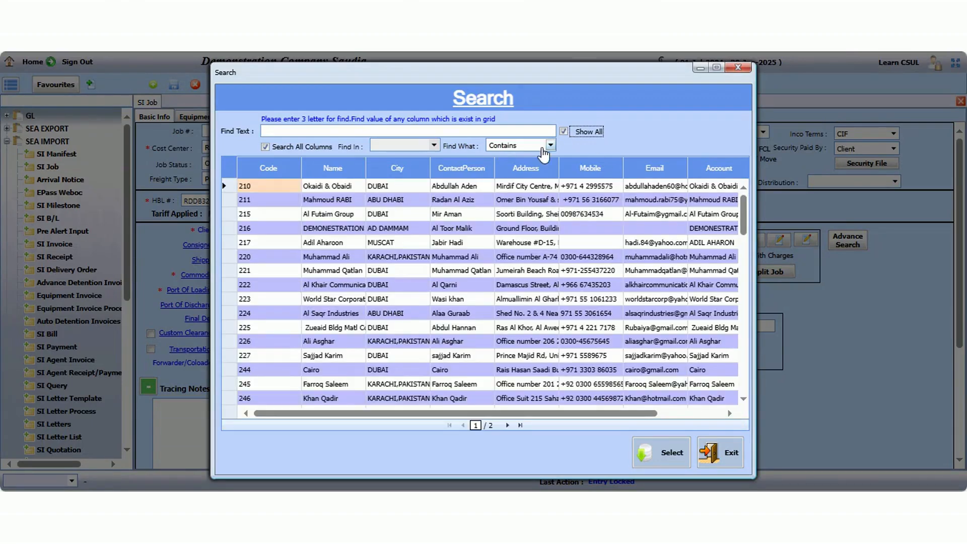
double_click(330, 200)
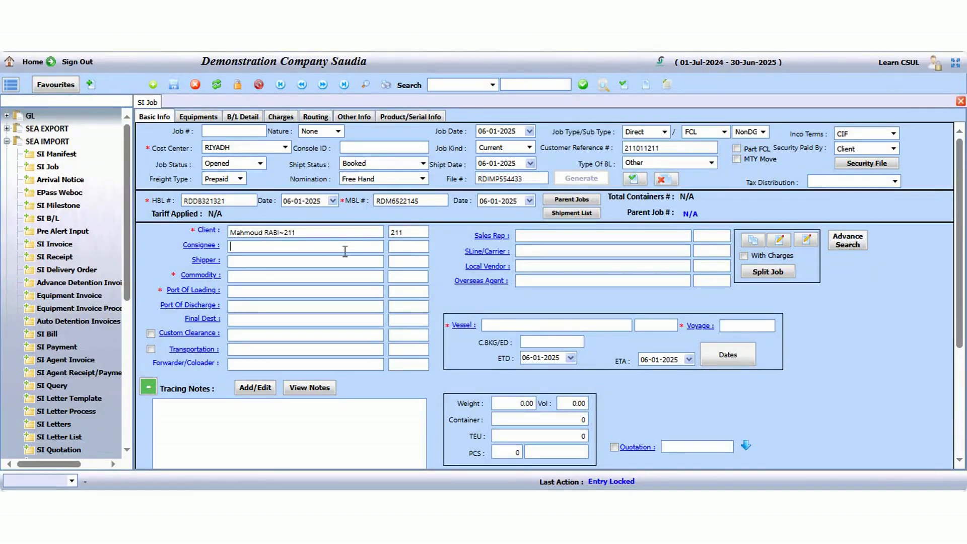
Choose Al Saqr Industries as the consignee and a Dubai-based individual as the shipper from their full lookup lists.
key(F1)
click(564, 131)
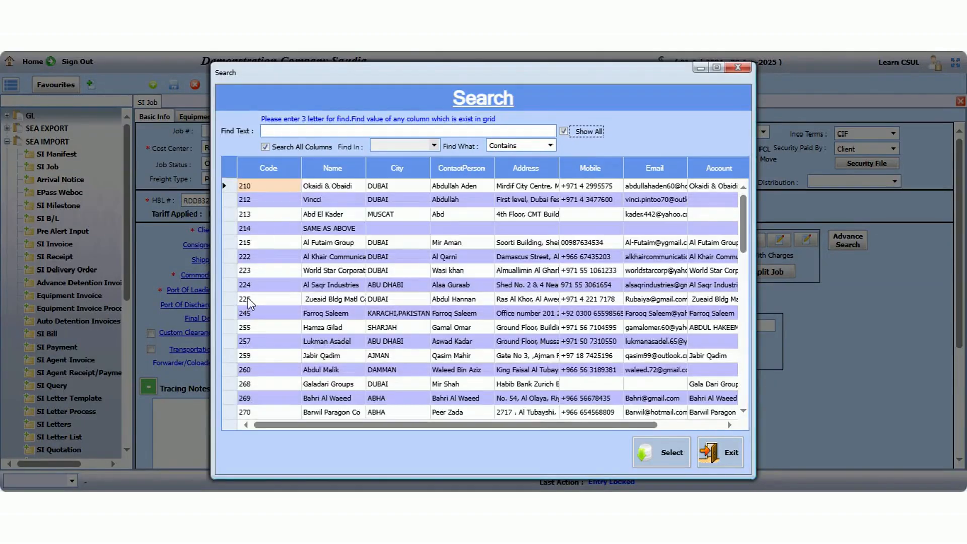
double_click(356, 284)
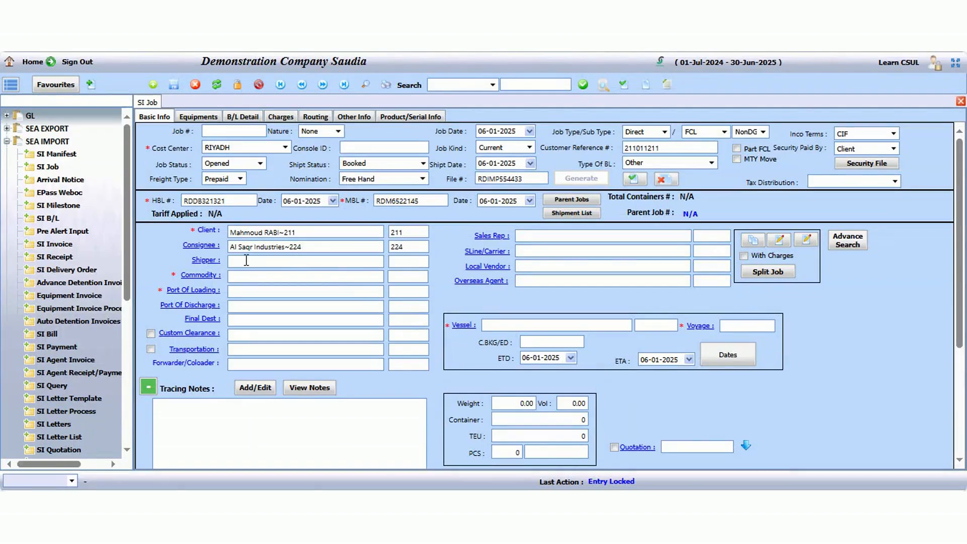
key(F1)
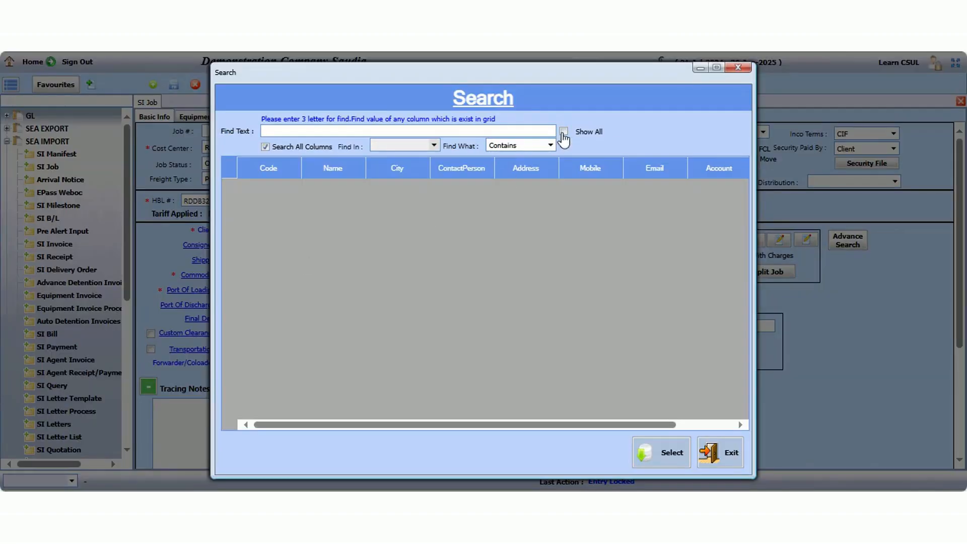
click(563, 131)
double_click(324, 299)
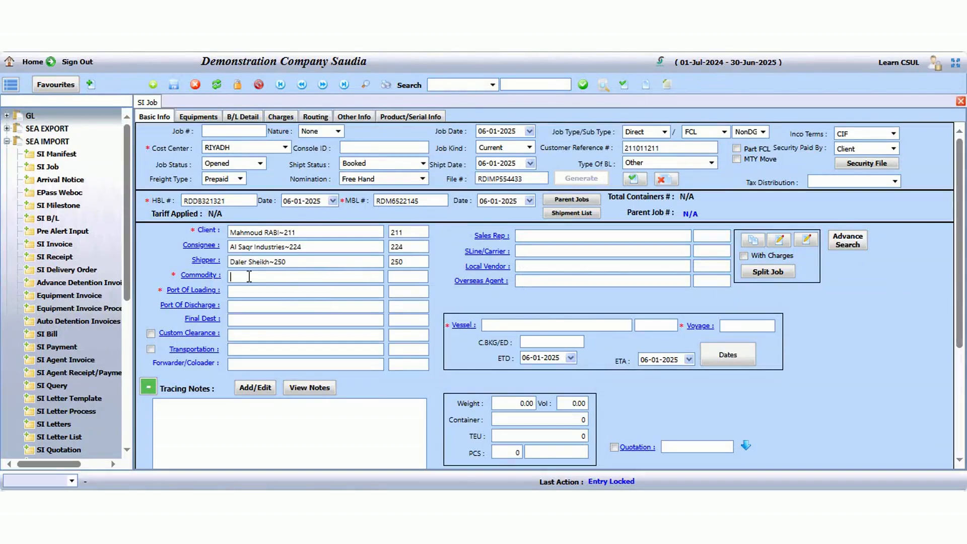
Choose Auto Parts as the job's commodity from the full commodity list.
key(F1)
click(686, 128)
scroll(353, 302, down, 5)
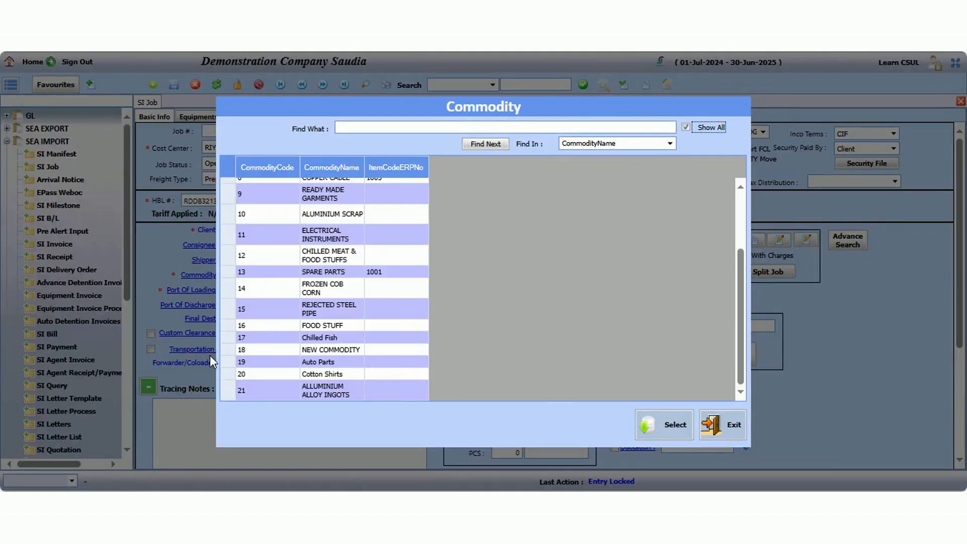
double_click(332, 360)
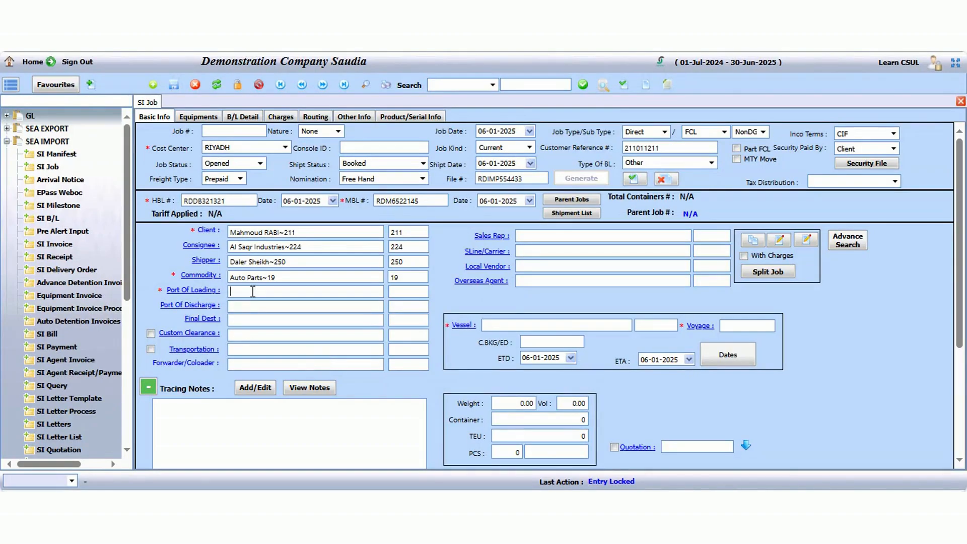
Look up ports in UNITED ARAB EMIRATES and choose ABU DHABI as the port of loading.
key(F1)
click(443, 124)
text(UNITED ARAB EMIRATES)
key(Return)
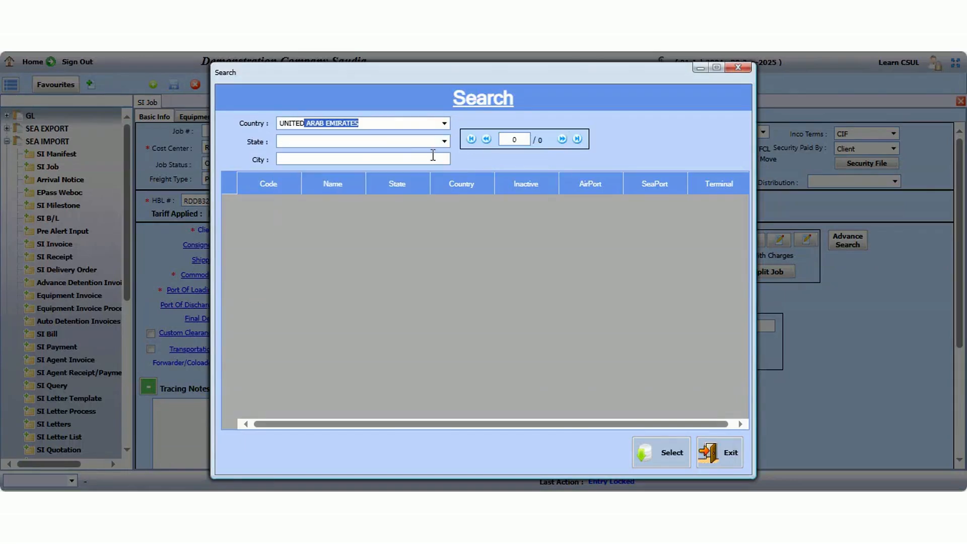
double_click(347, 198)
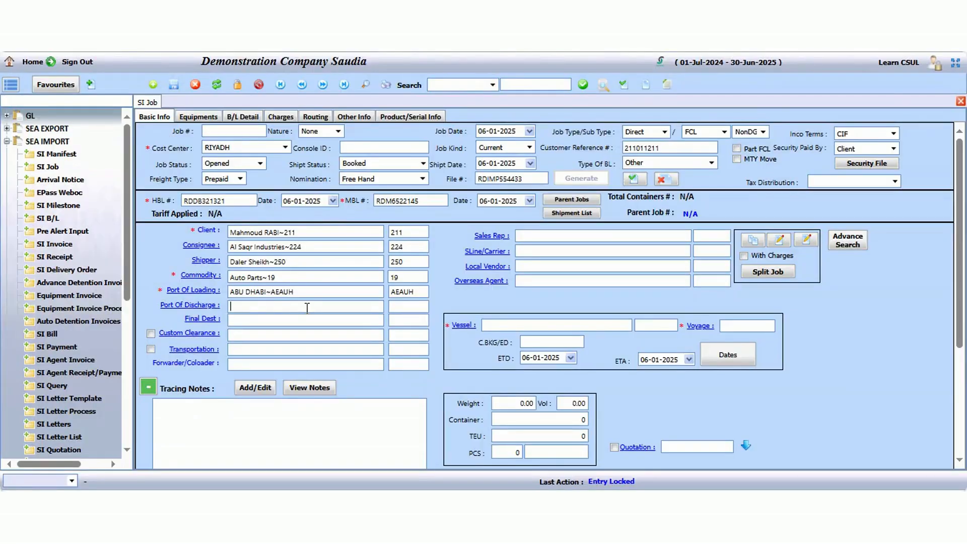
Look up ports in SAUDI ARABIA and choose RIYADH as the port of discharge.
key(F1)
text(SAUDI ARABIA)
key(Return)
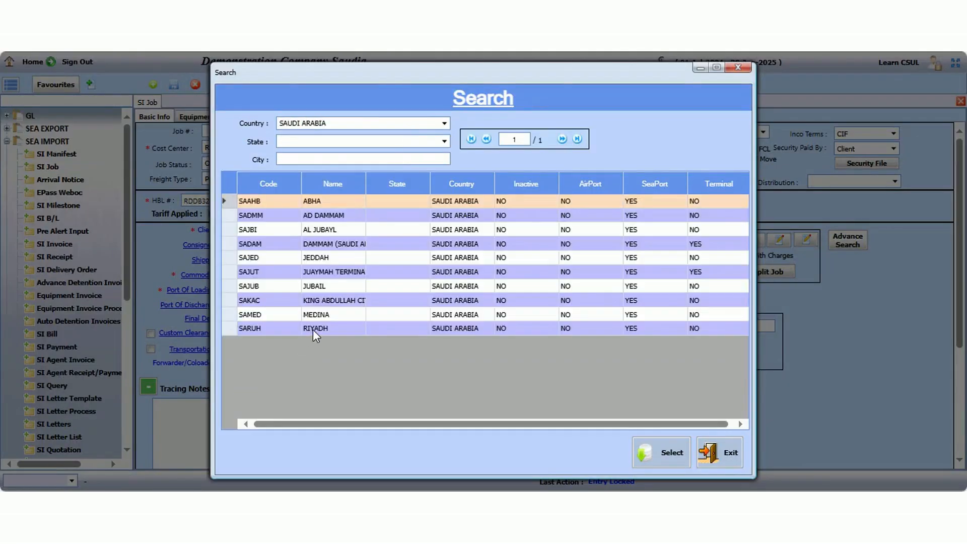
double_click(313, 329)
key(Tab)
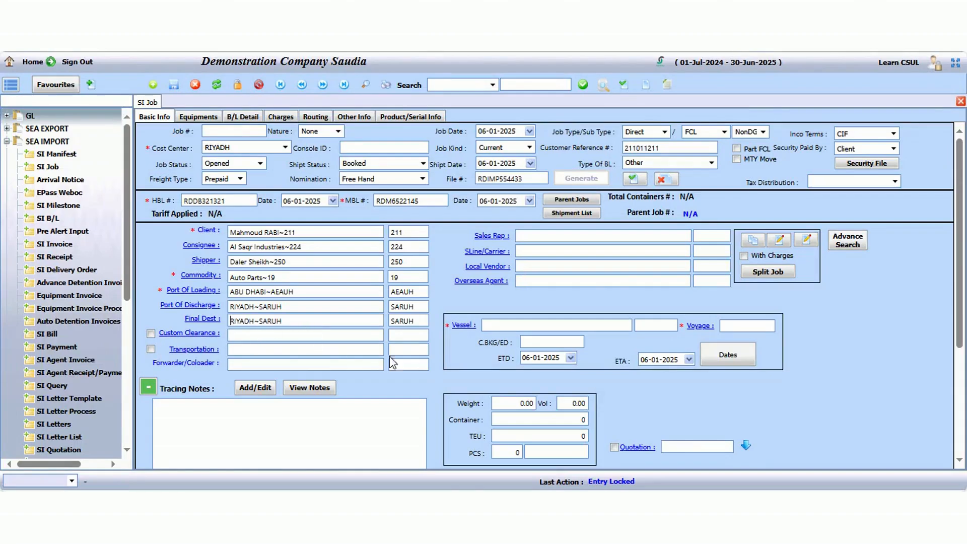
Assign the sales representative to the job by entering code 0025.
click(532, 236)
click(715, 236)
text(0025)
key(Tab)
Find FOUR WINDS in the shipping line lookup and assign it as the carrier by its code, 315.
double_click(556, 250)
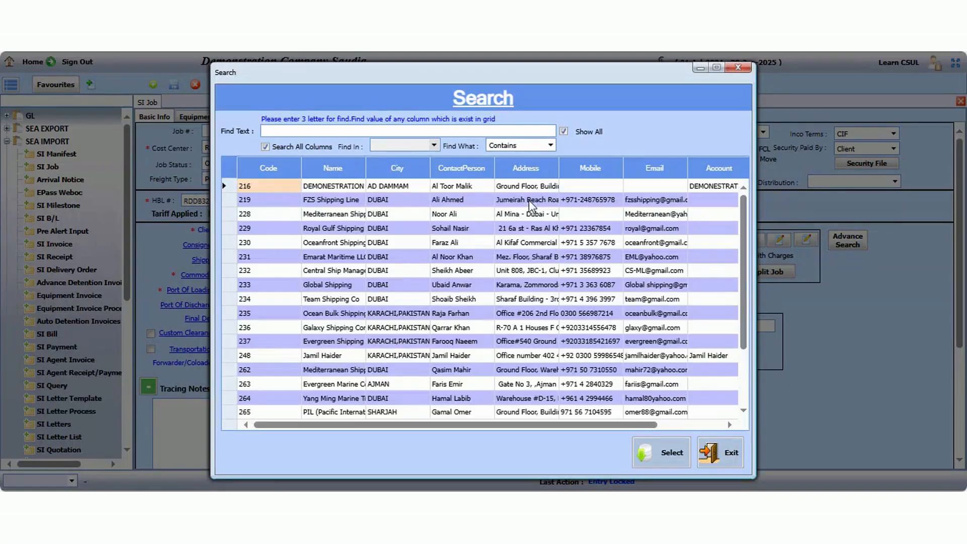
scroll(277, 322, down, 2)
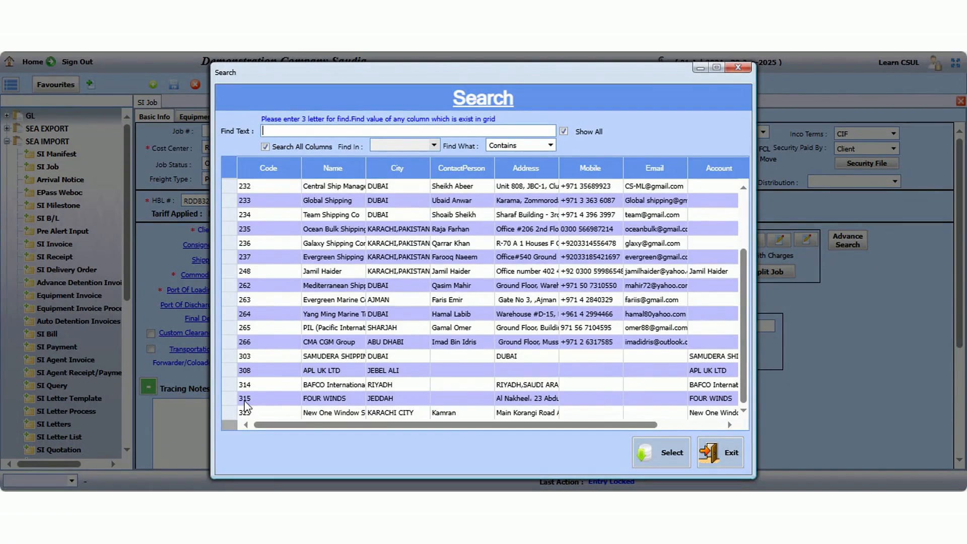
click(733, 70)
click(709, 252)
text(315)
key(Tab)
click(601, 252)
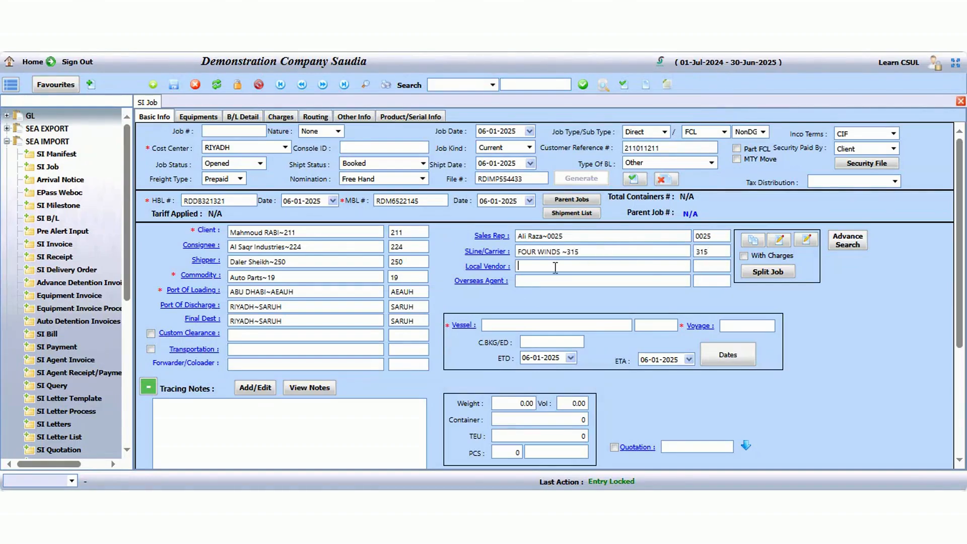
Look up the overseas agent and assign the entry with code 227.
double_click(548, 281)
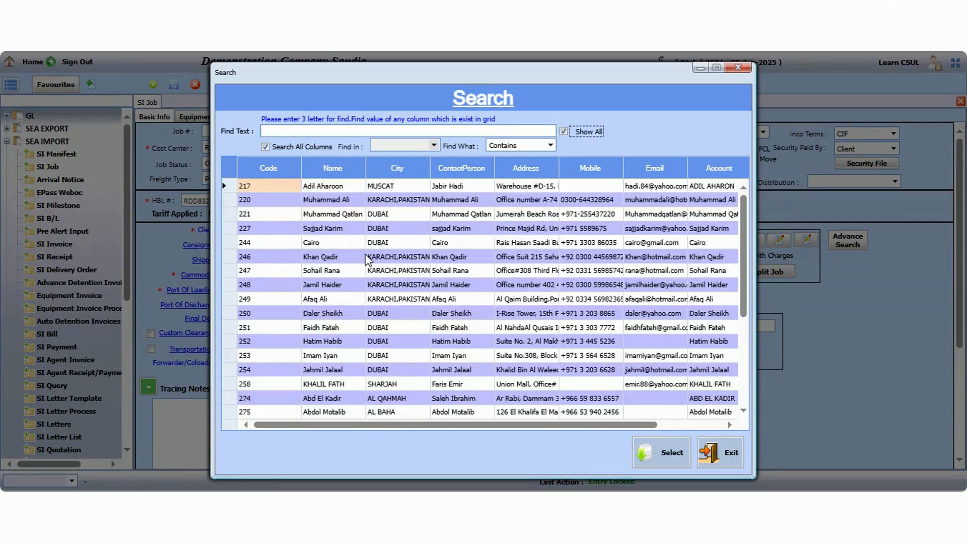
double_click(345, 228)
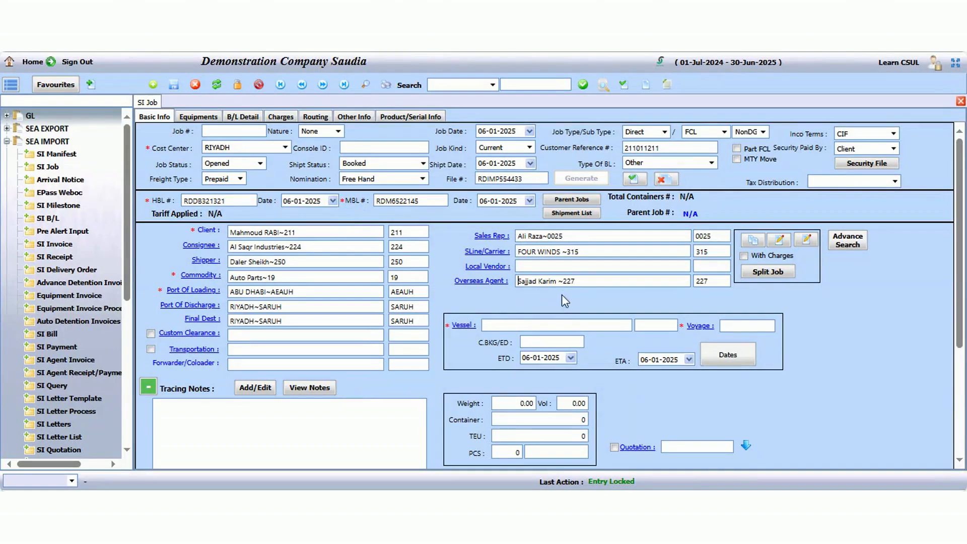
Choose EMMA MAERSK as the vessel and EMM-1212 as its voyage.
double_click(490, 327)
double_click(349, 185)
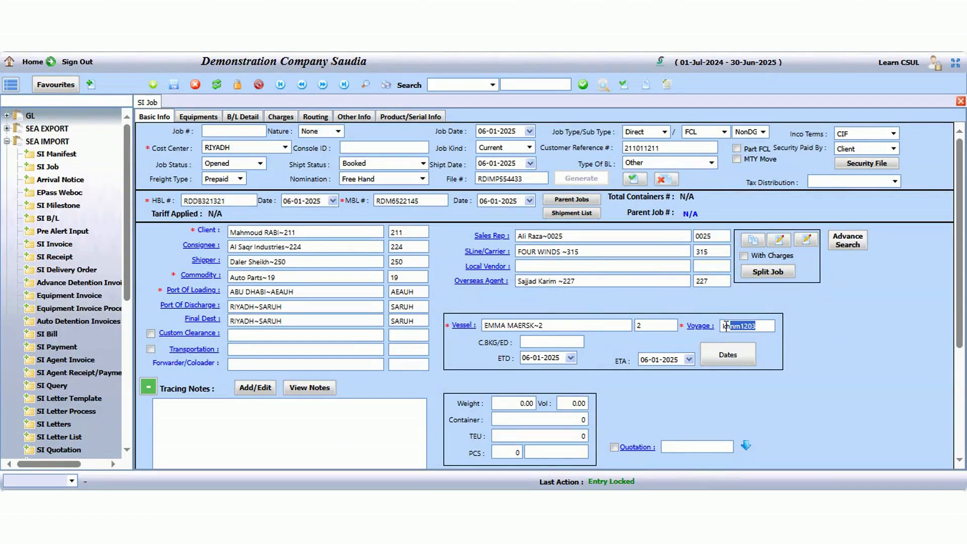
double_click(719, 326)
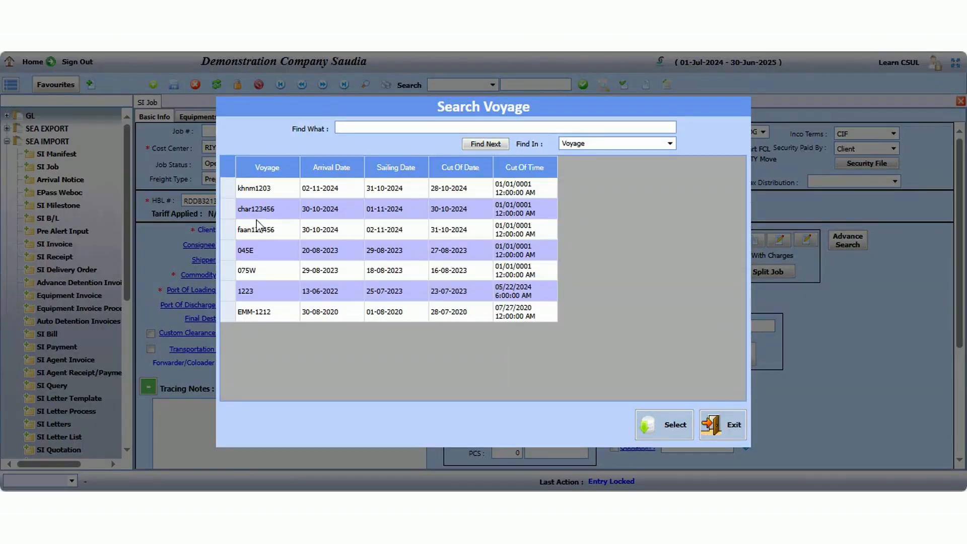
double_click(274, 314)
Set the job's estimated departure date (ETD) to 13-01-2025.
scroll(736, 319, down, 3)
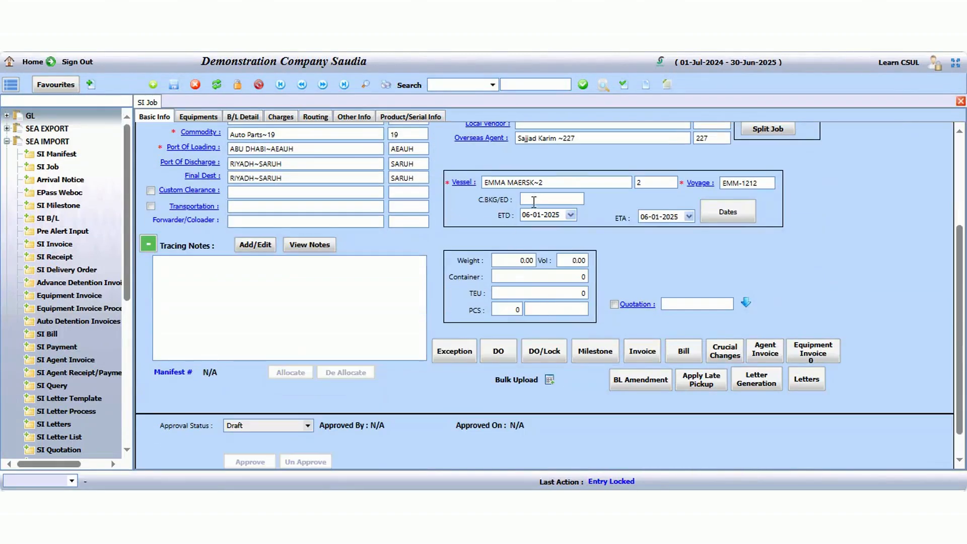
click(570, 216)
click(624, 233)
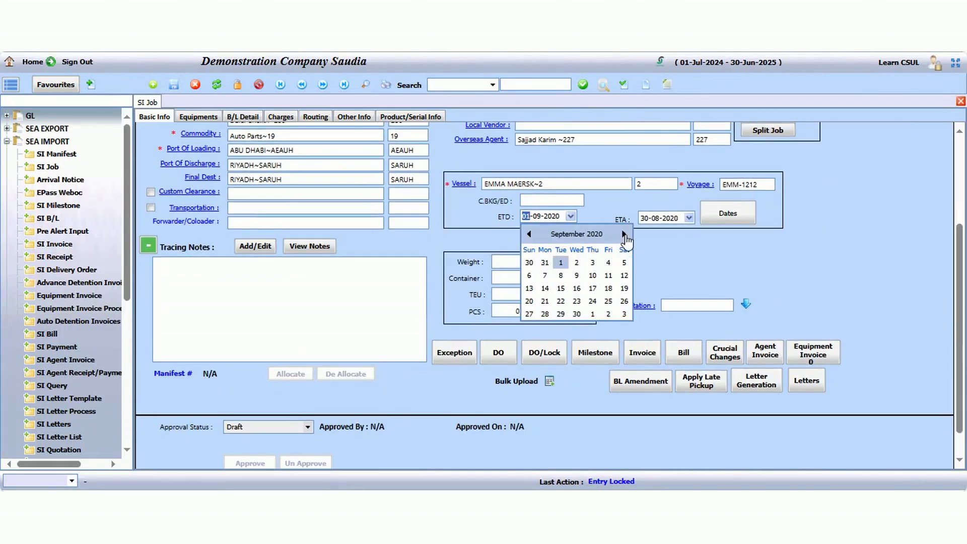
click(623, 233)
click(623, 234)
click(593, 235)
click(590, 284)
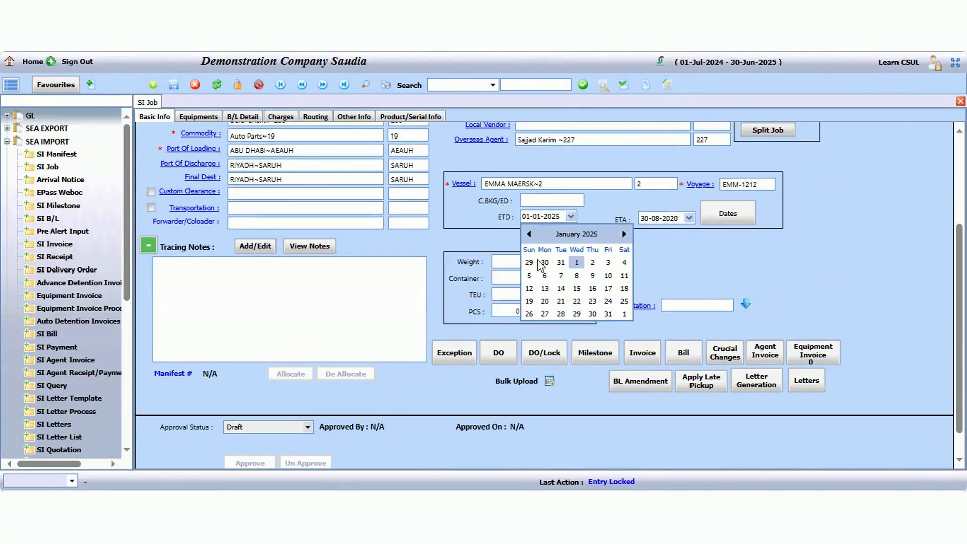
click(545, 288)
Set the job's estimated arrival date (ETA) to 20-01-2025.
click(688, 218)
click(694, 235)
click(695, 236)
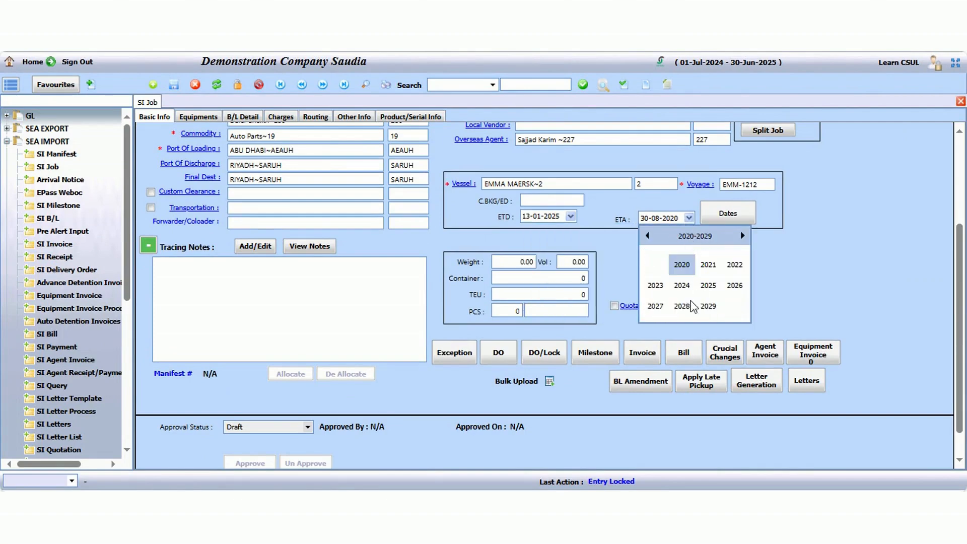
click(708, 284)
click(655, 262)
click(667, 297)
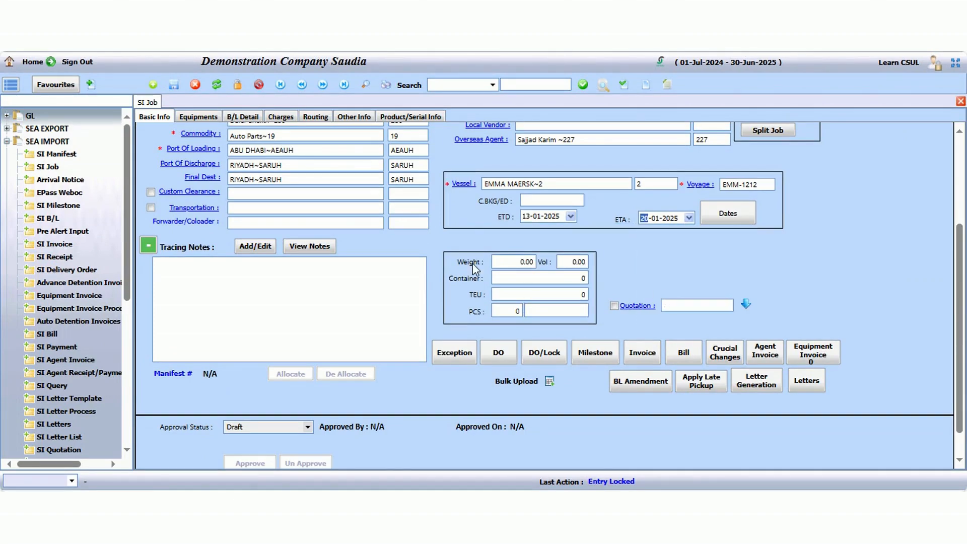
click(583, 278)
scroll(738, 293, down, 1)
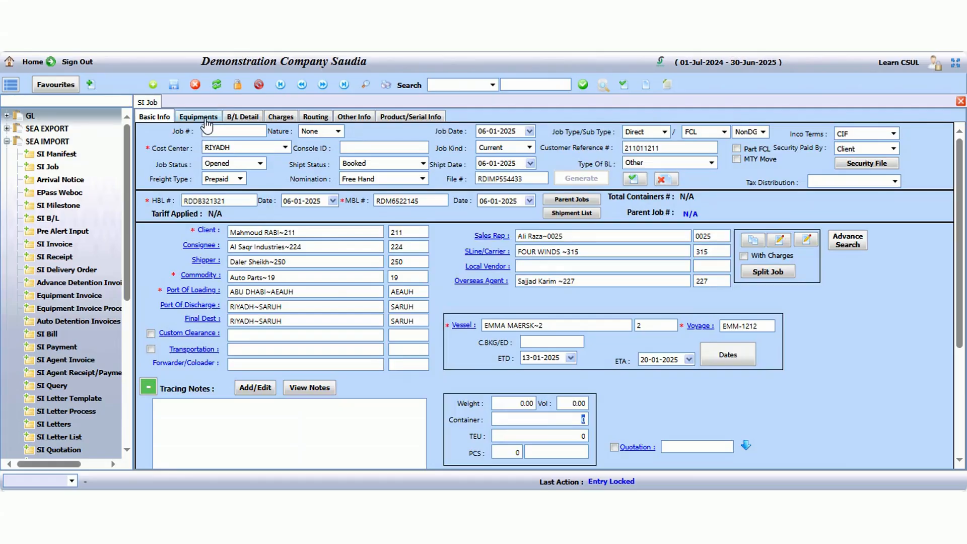
Add container UILX7654321 to the job's equipment with seal number 98877654 and size type 40SD.
click(199, 117)
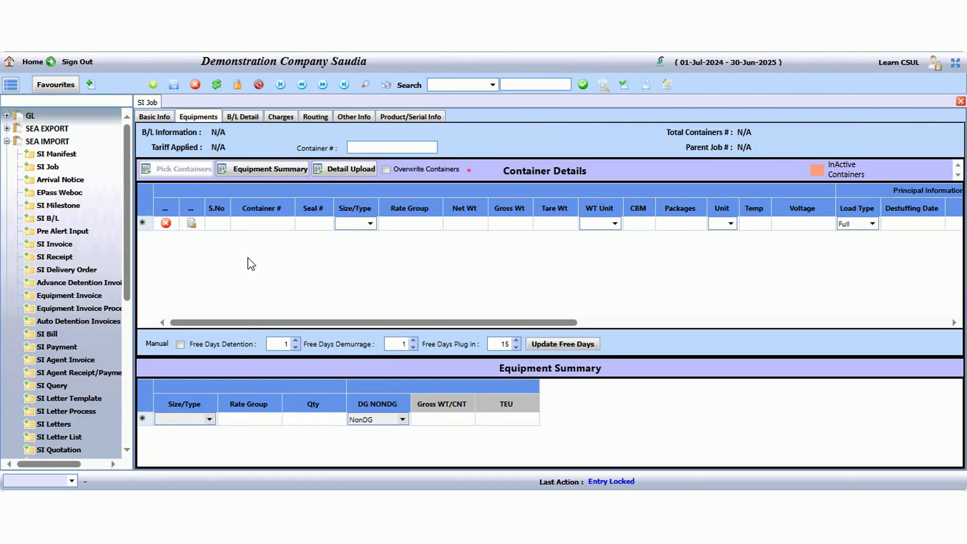
click(259, 224)
text(UILX7654321)
click(319, 222)
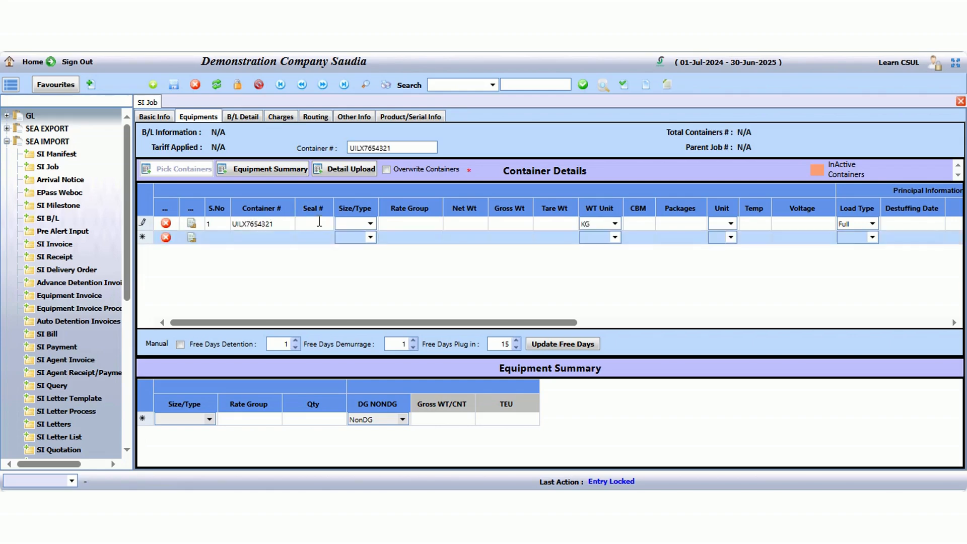
text(98877654)
click(371, 223)
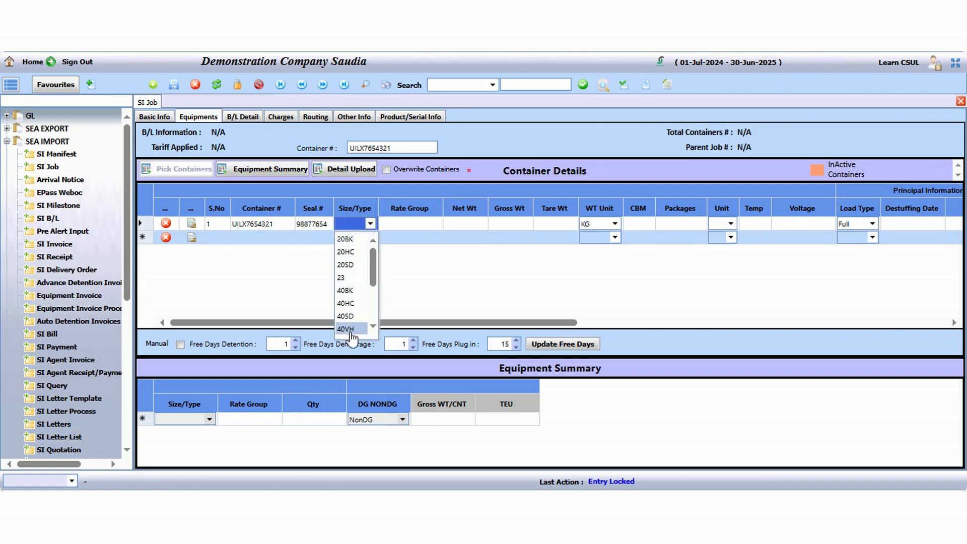
click(346, 316)
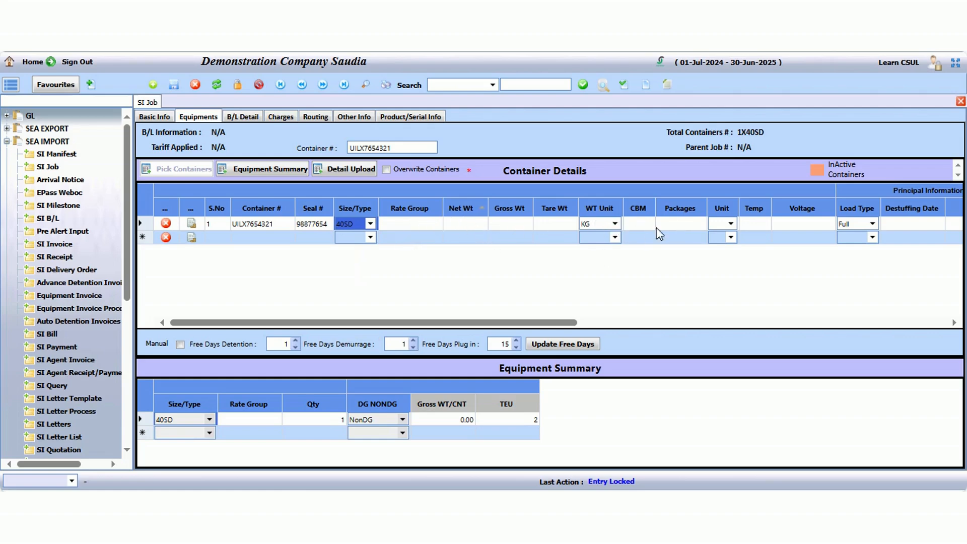
key(Tab)
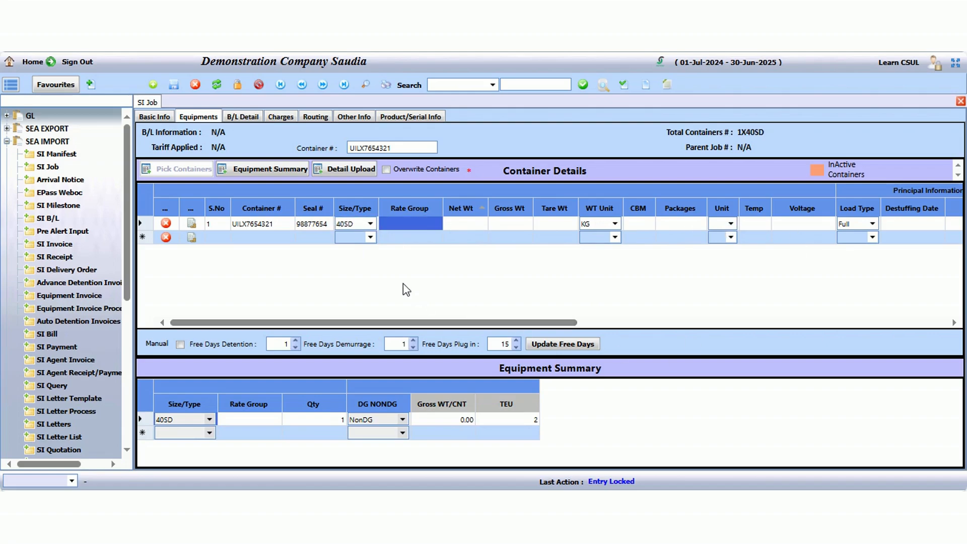
Look over the container's remaining detail columns and save the job.
drag(398, 322, 762, 320)
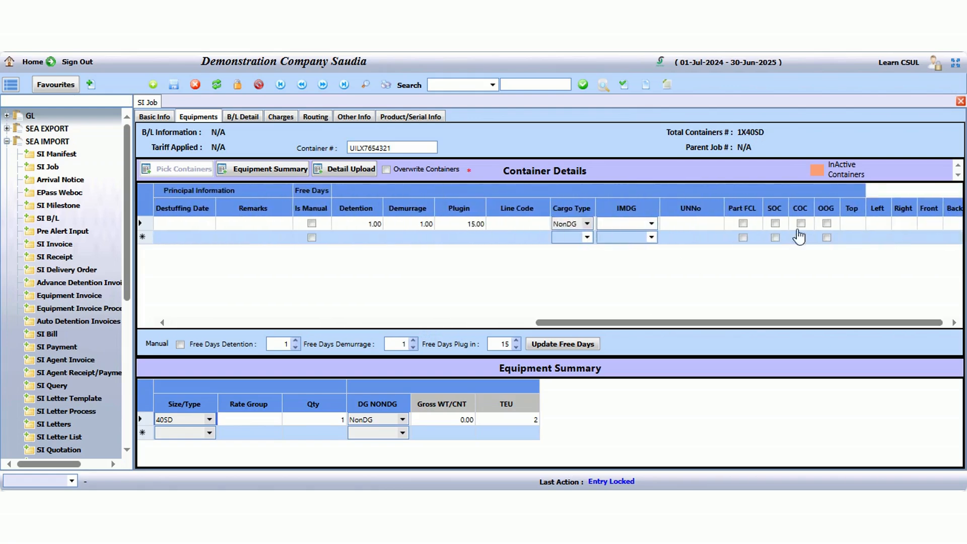
drag(588, 321, 222, 321)
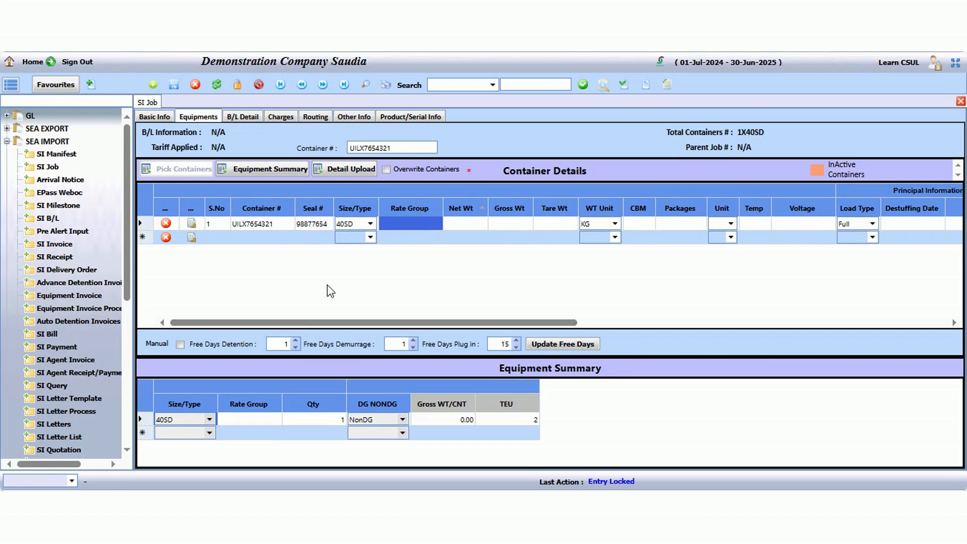
key(ctrl+s)
Set the container's gross and tare weights to 2500 KG and save the job.
click(503, 225)
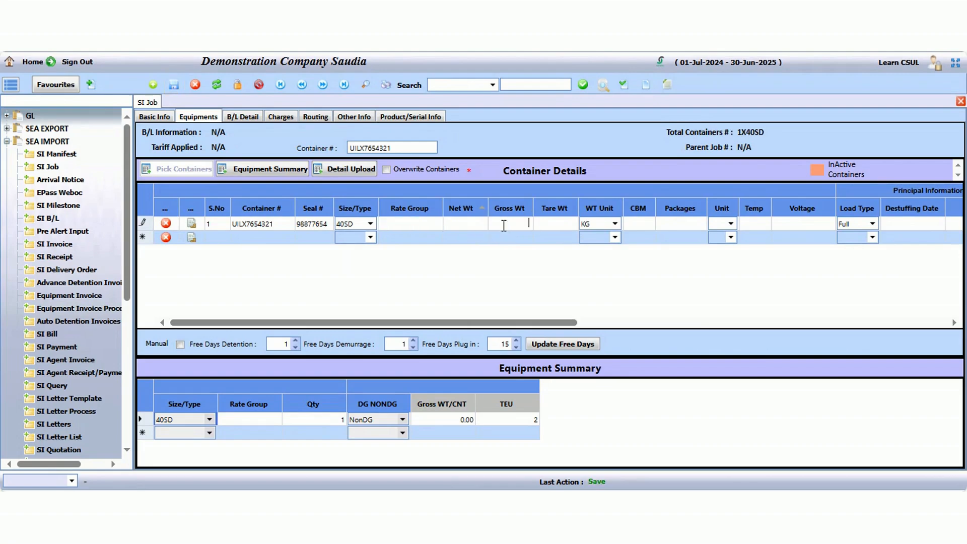
text(2500)
key(Tab)
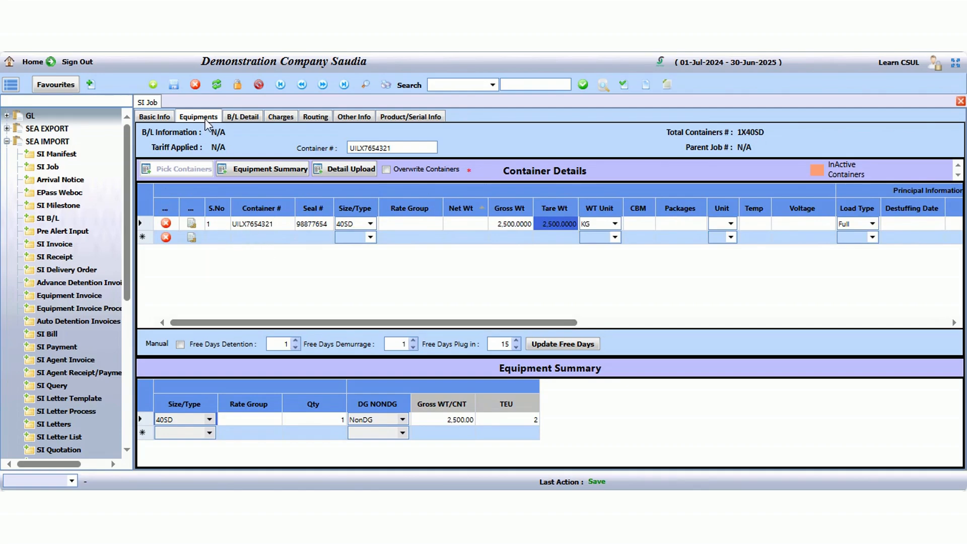
click(176, 87)
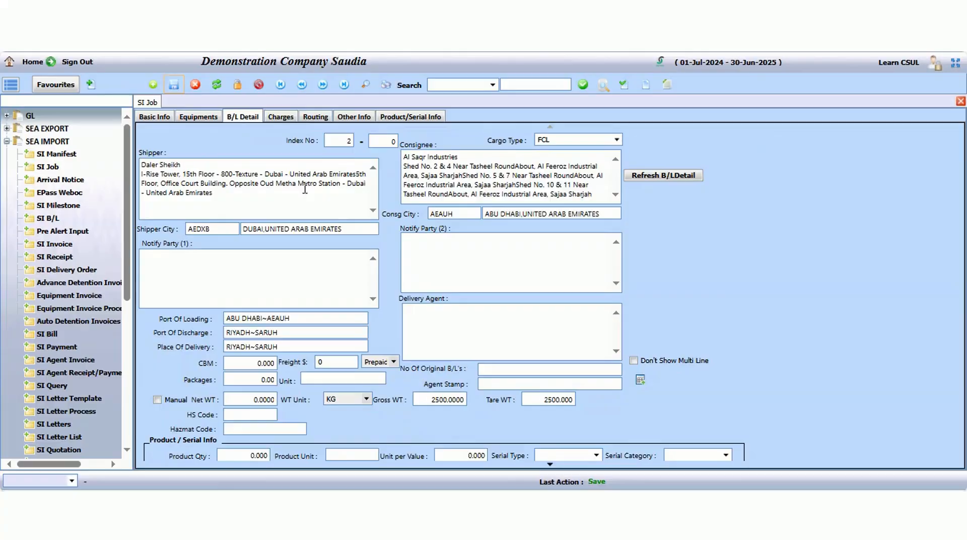
Review the shipper, notify party and other details of the job's bill of lading.
click(331, 201)
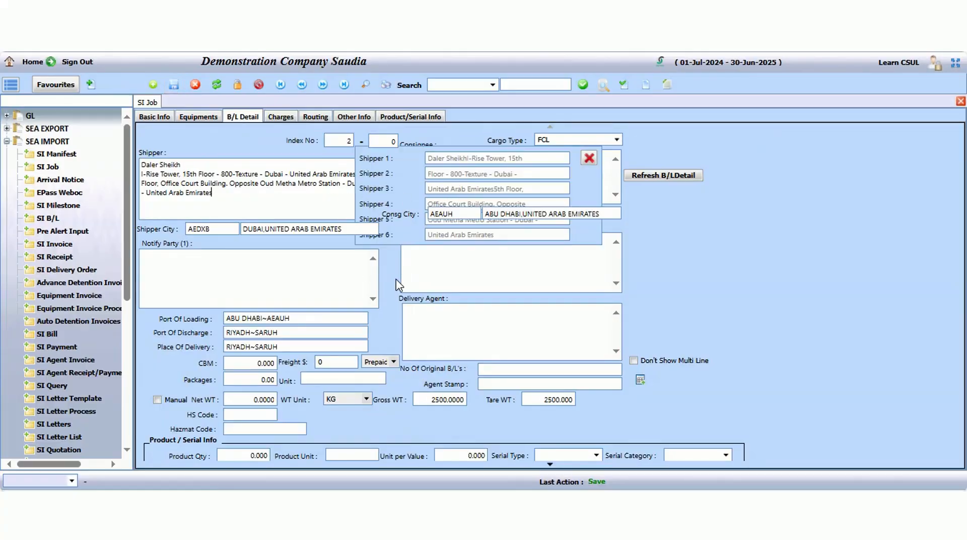
click(466, 263)
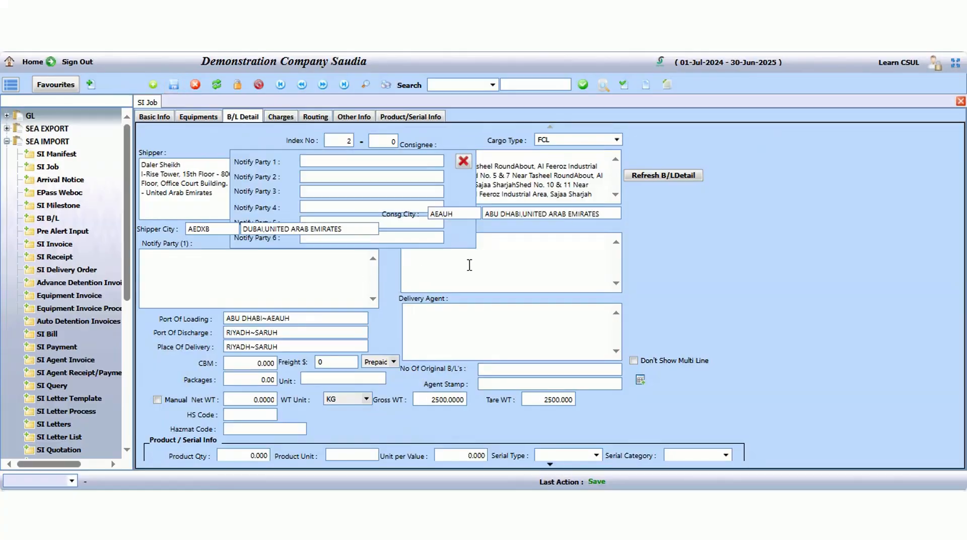
click(174, 175)
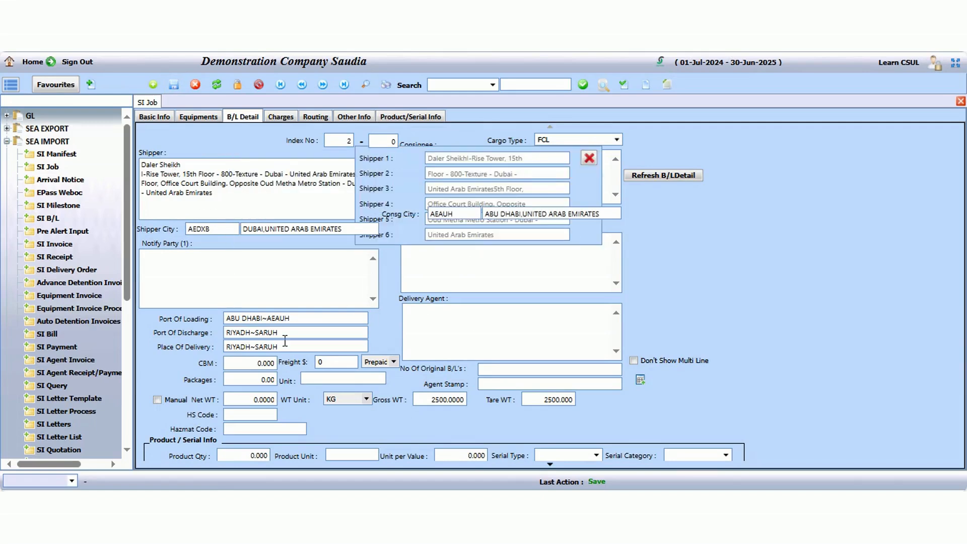
scroll(240, 448, down, 1)
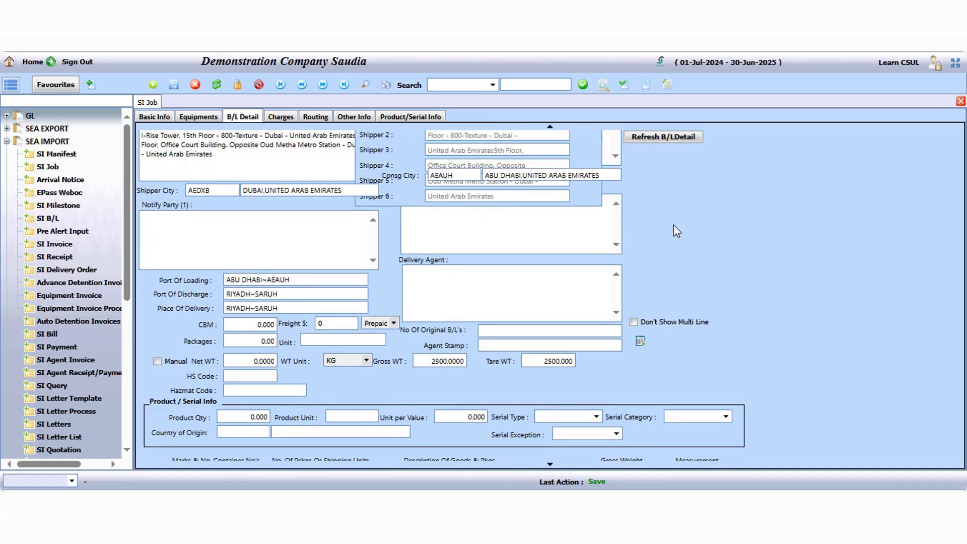
scroll(229, 179, up, 1)
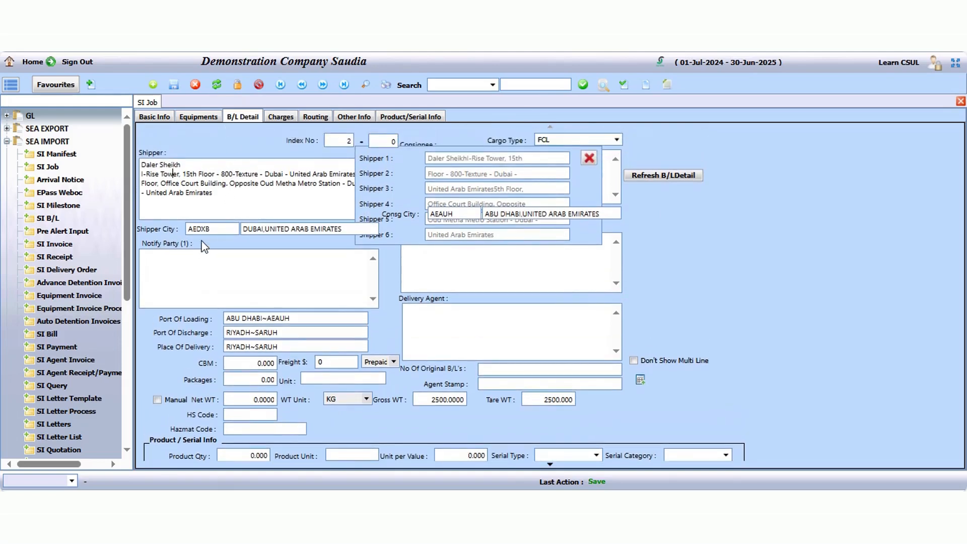
Search the charges for "agency" and add AGENCY COMMISSION (ACOM) as a receivable charge.
click(288, 120)
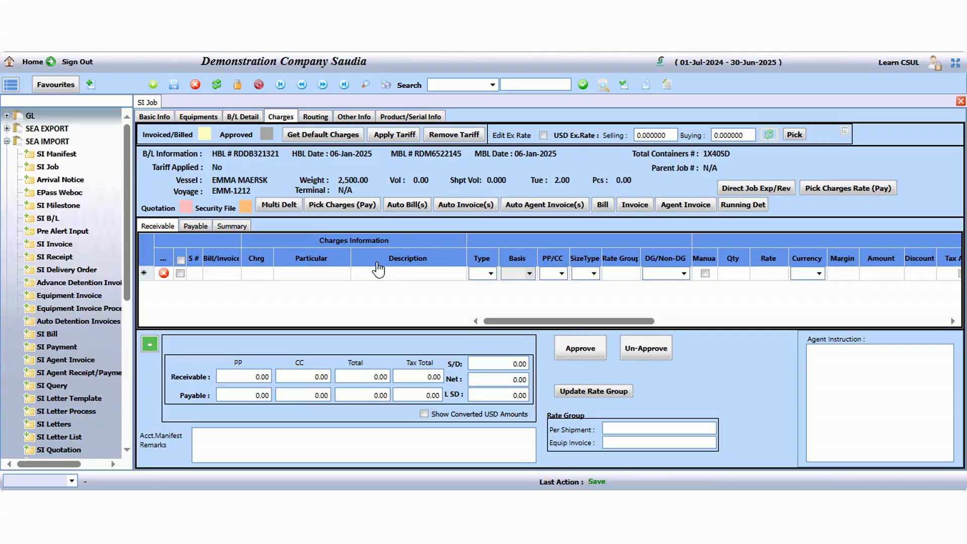
click(253, 276)
double_click(255, 275)
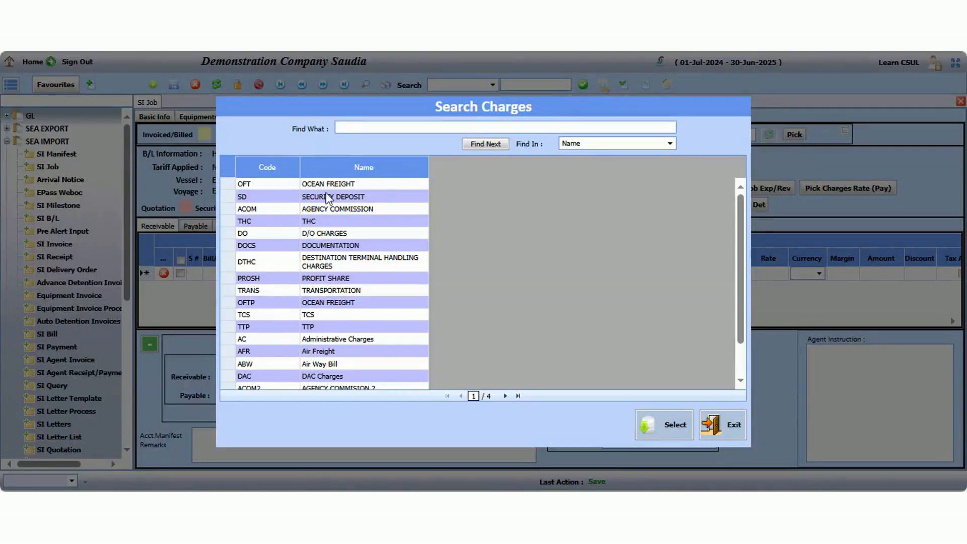
click(343, 126)
text(agency)
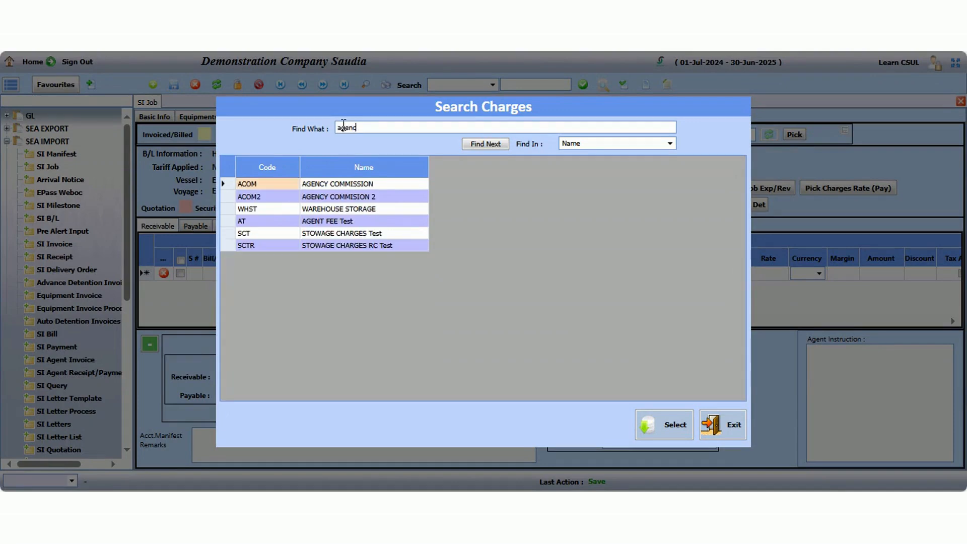
click(334, 184)
double_click(333, 184)
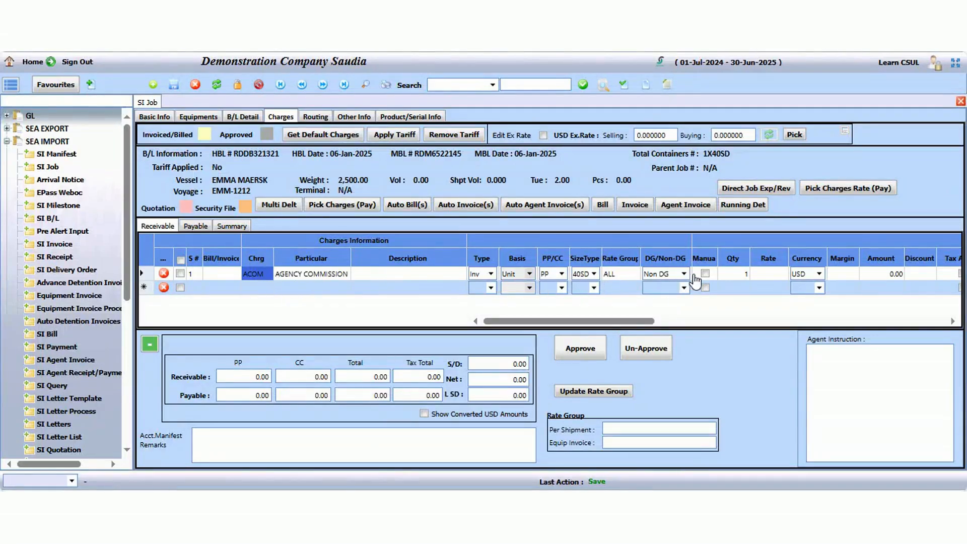
Set the agency commission's rate to 2300 and its currency to SAR.
drag(625, 321, 711, 320)
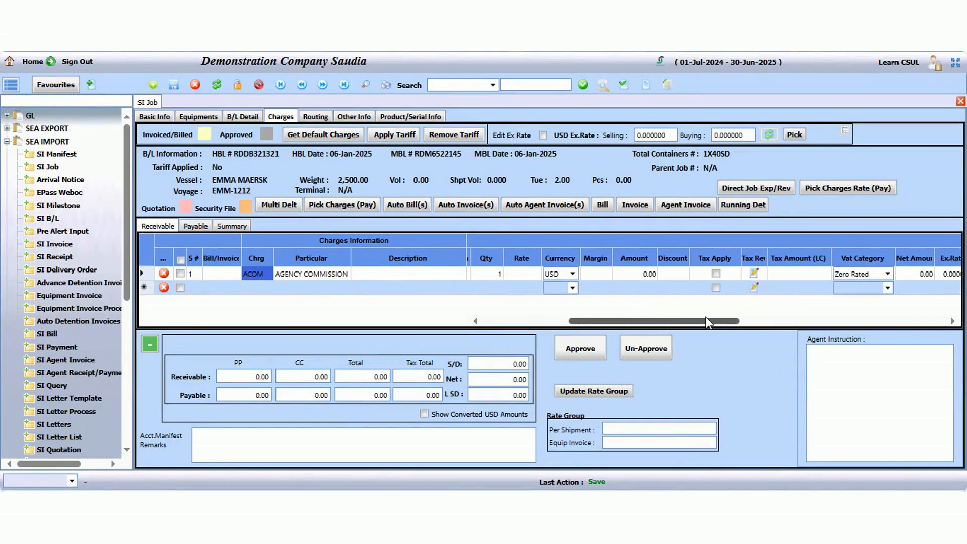
click(516, 274)
text(2300)
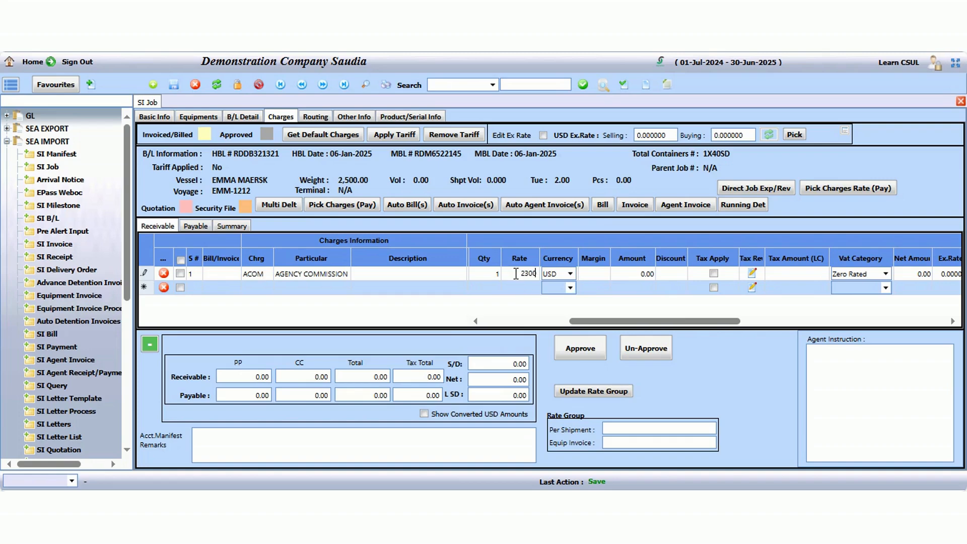
key(Tab)
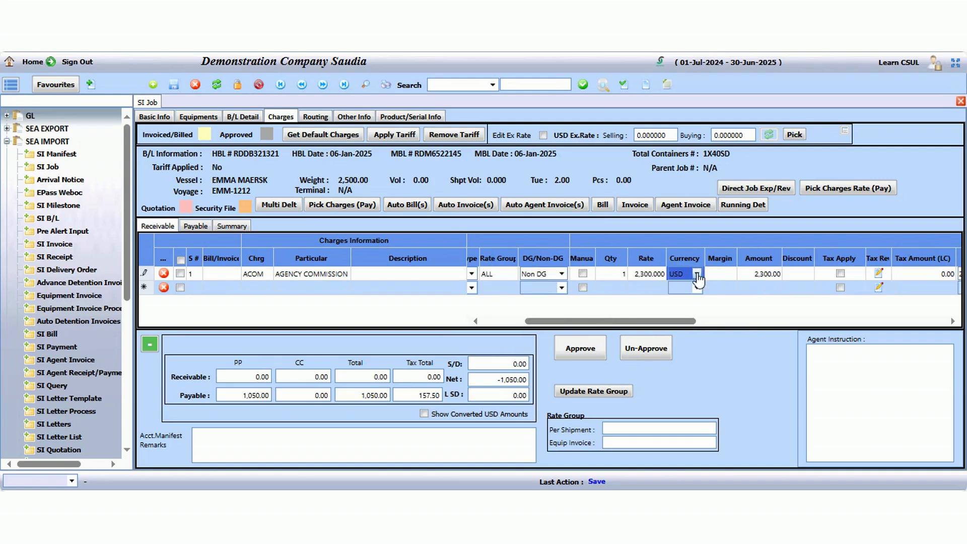
click(697, 275)
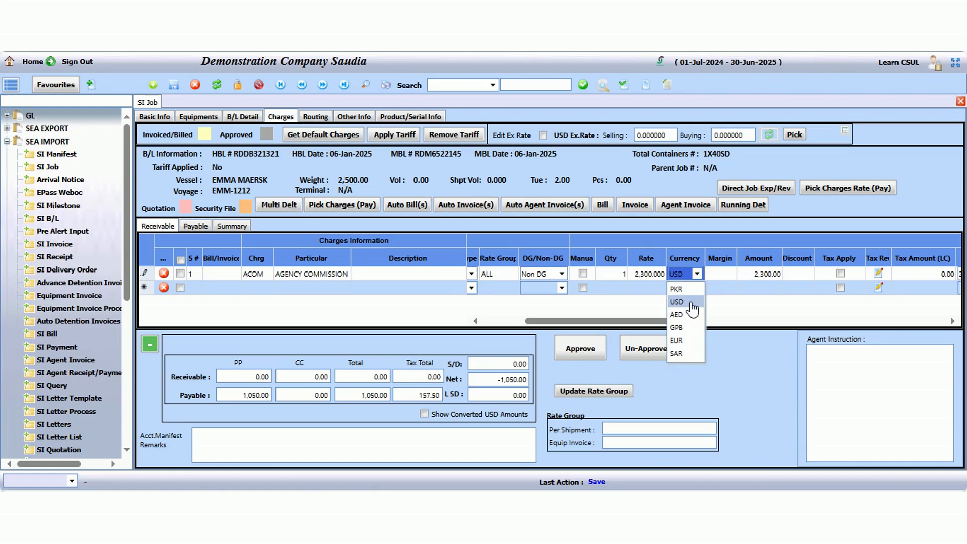
click(691, 355)
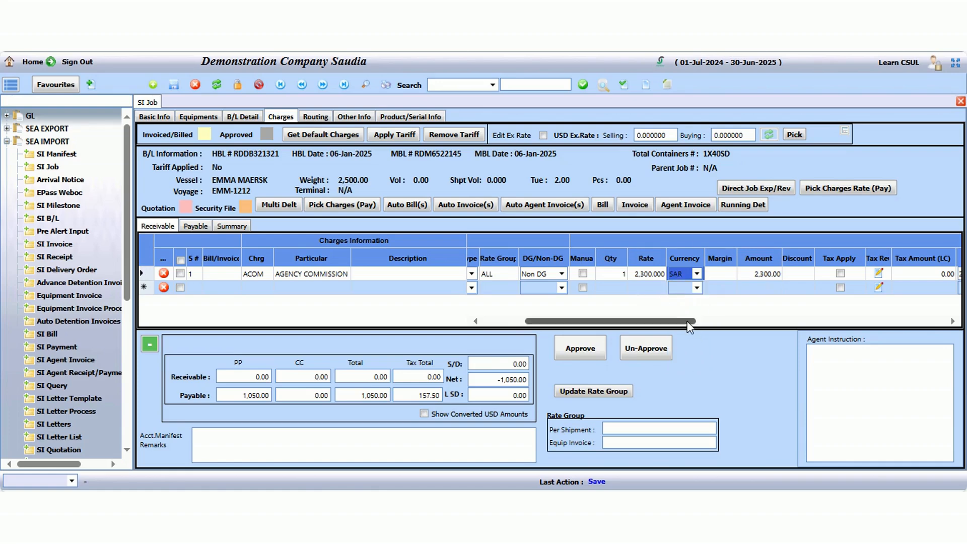
click(715, 321)
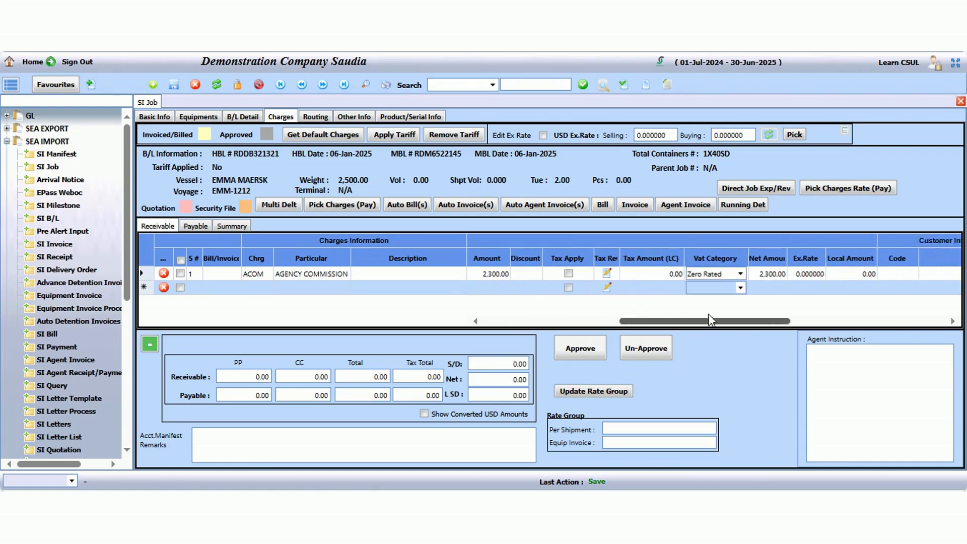
Assign a customer to the agency commission charge by entering the customer's code.
drag(740, 321, 799, 321)
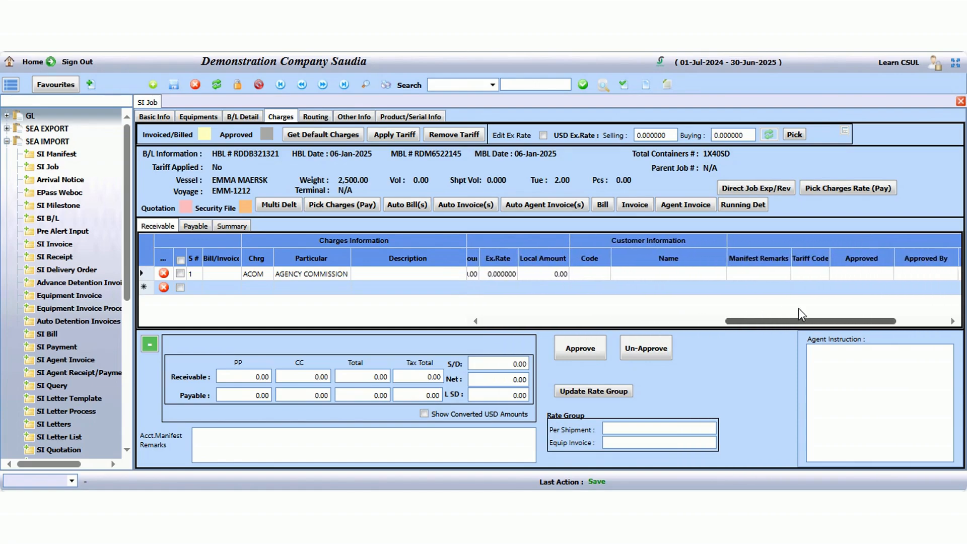
click(588, 275)
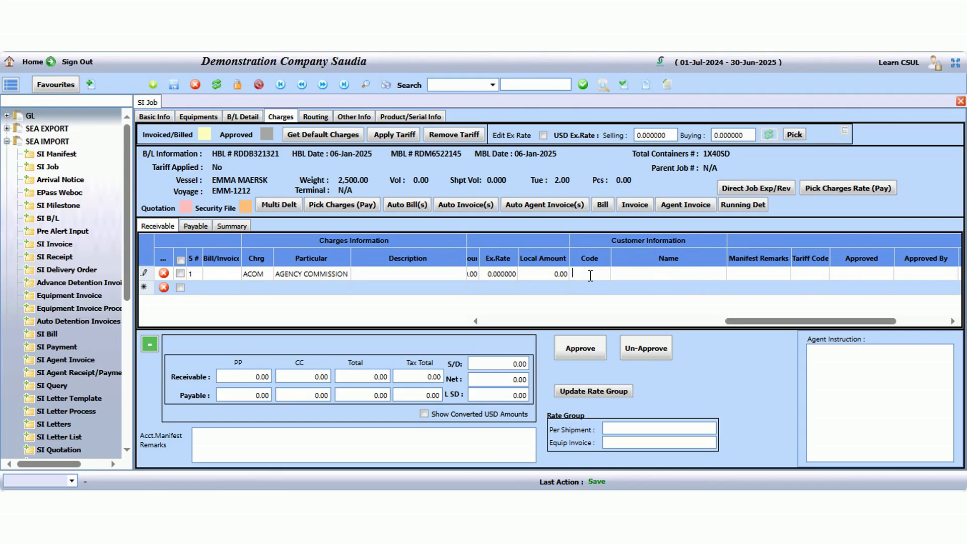
text(211)
key(Tab)
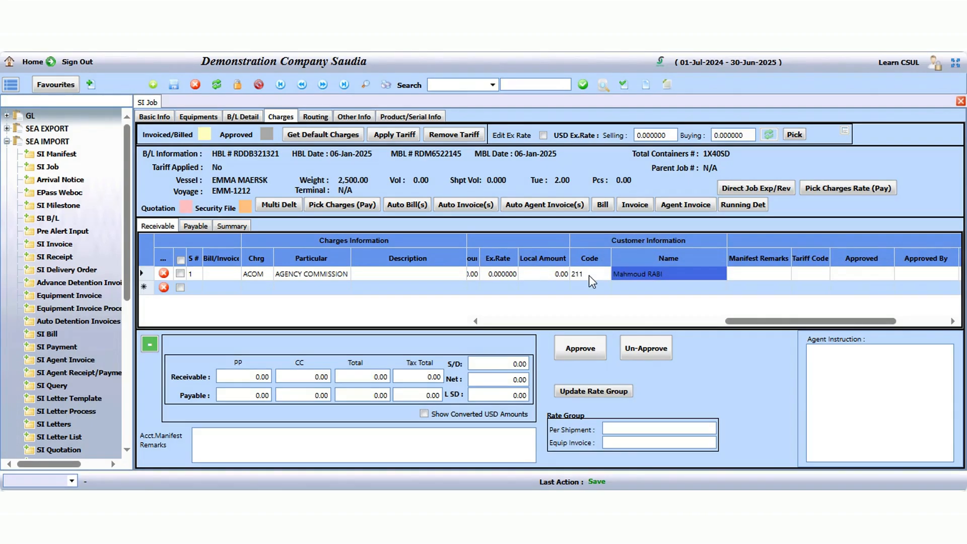
Add THC as a payable charge and set its rate to 1050.
click(195, 226)
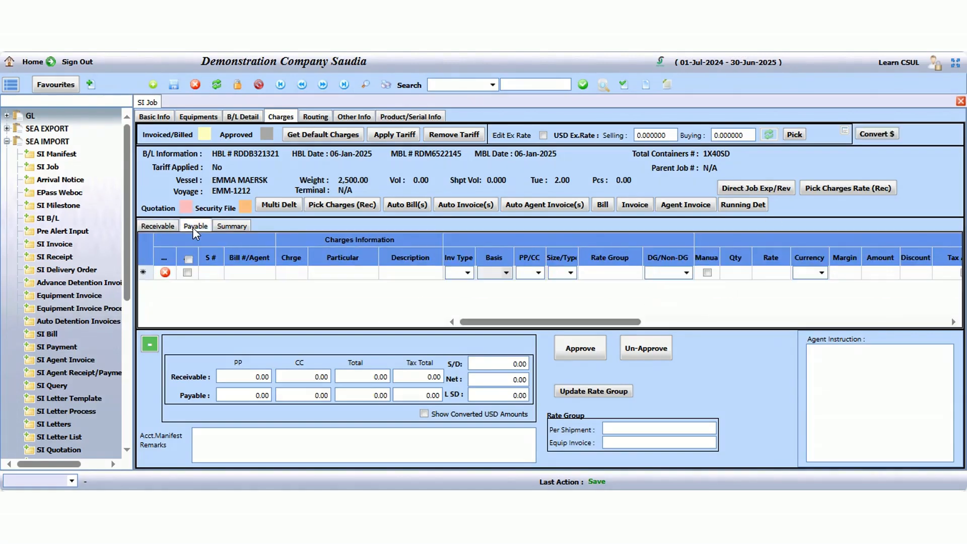
double_click(296, 274)
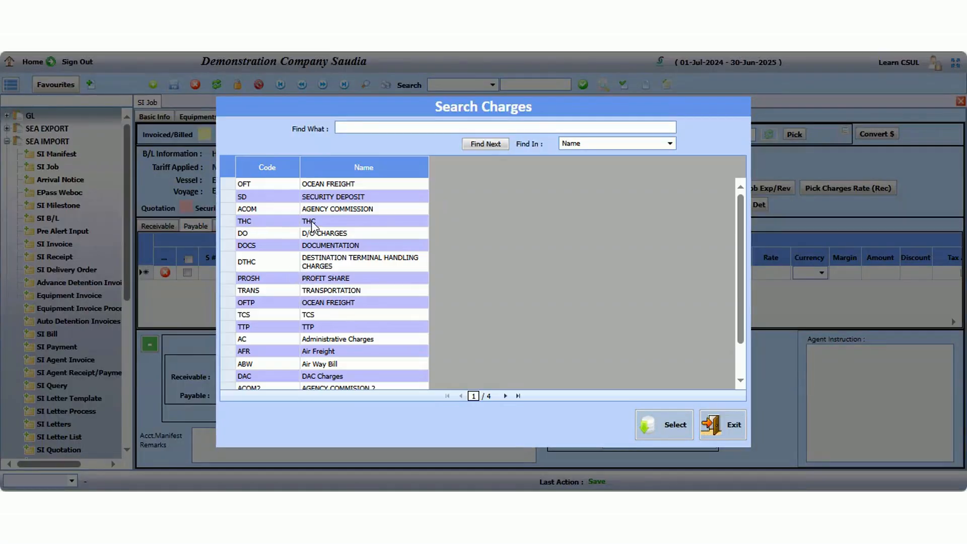
double_click(311, 221)
drag(594, 322, 822, 319)
click(519, 274)
text(1050)
key(Return)
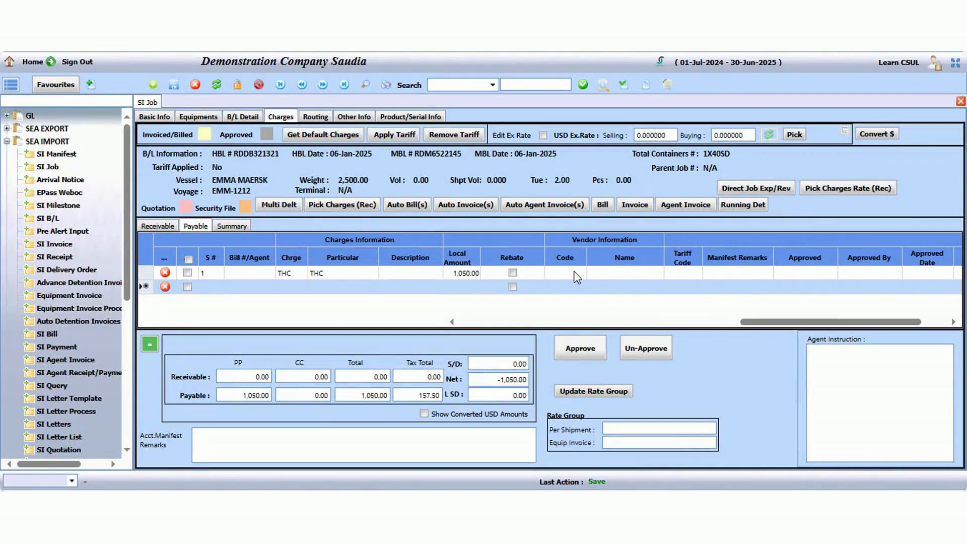
Show all vendors and assign FOUR WINDS as the vendor of the THC payable charge.
double_click(574, 273)
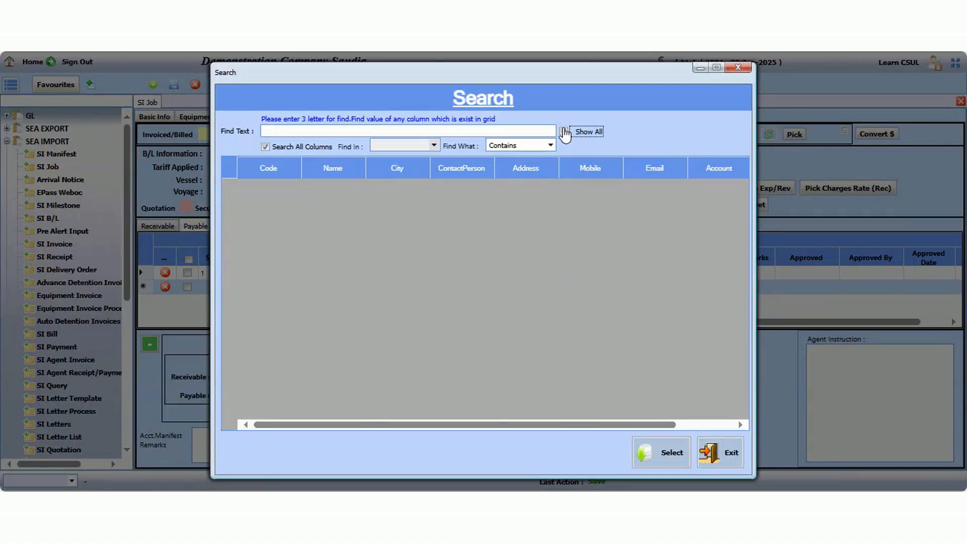
scroll(323, 406, up, 2)
scroll(323, 406, down, 2)
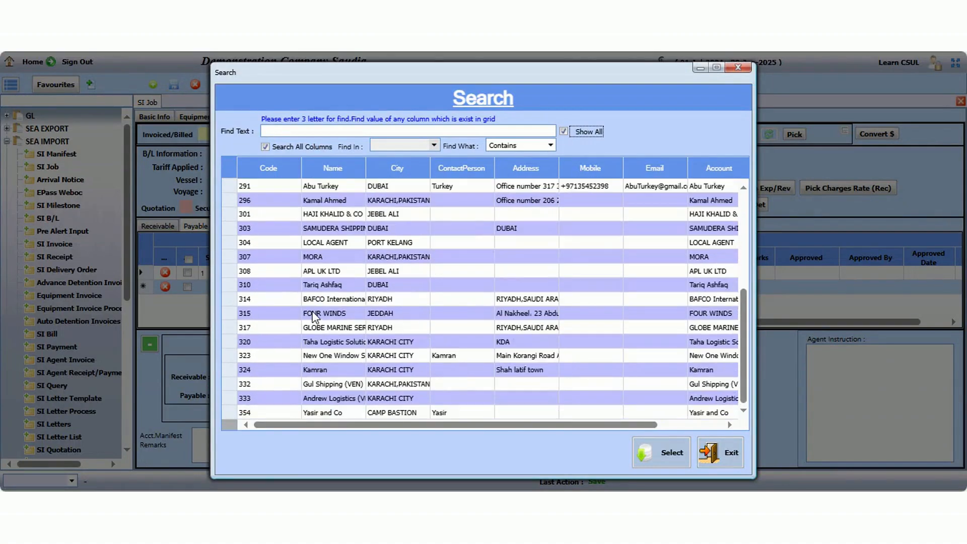
double_click(316, 315)
drag(776, 322, 849, 318)
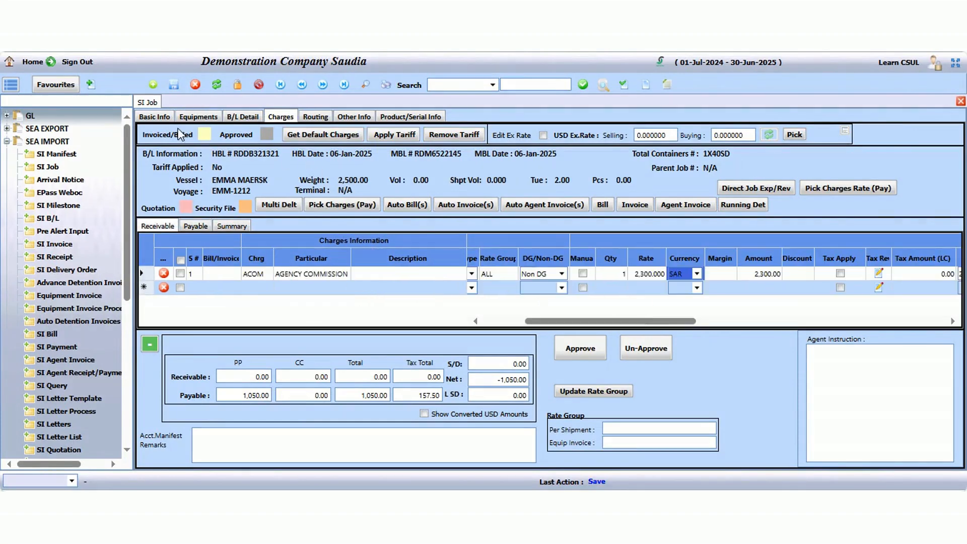
Save the job from its charges and again from its B/L details.
click(174, 85)
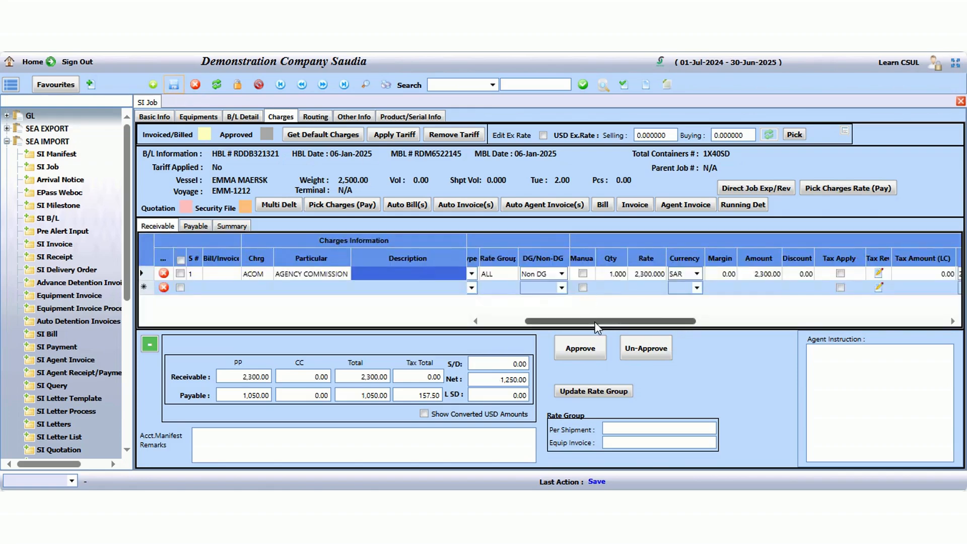
mouse_move(596, 322)
mouse_down()
mouse_move(660, 321)
mouse_move(584, 322)
mouse_up()
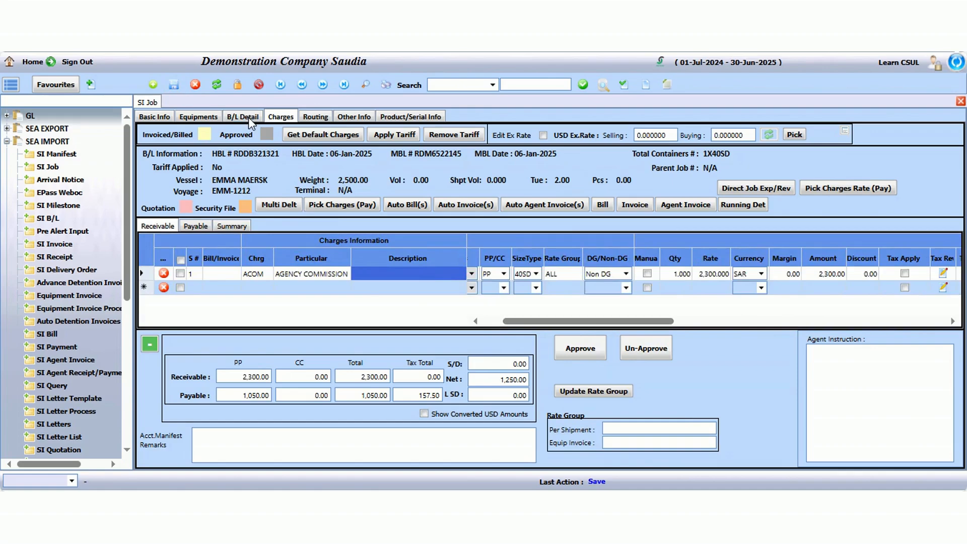
click(250, 117)
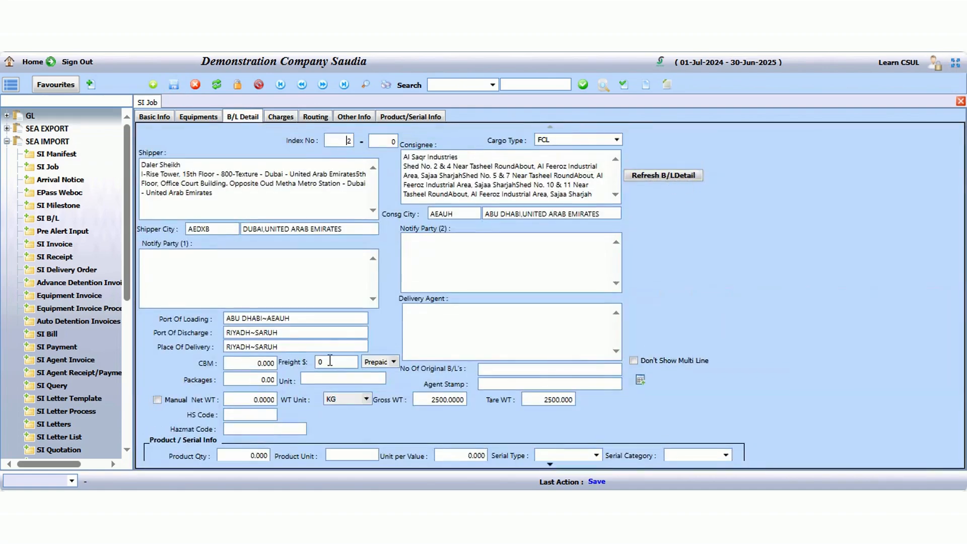
click(174, 88)
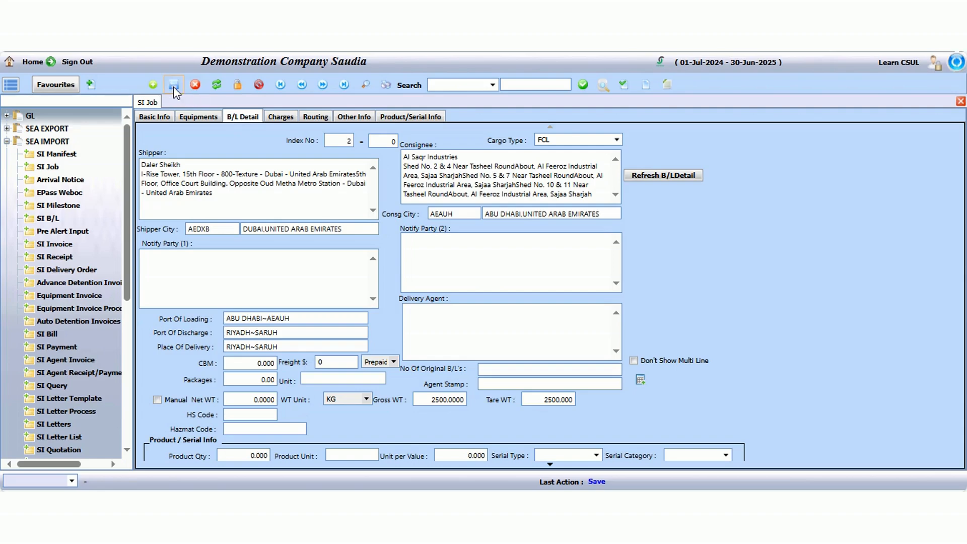
Approve the job from its basic info page.
click(156, 120)
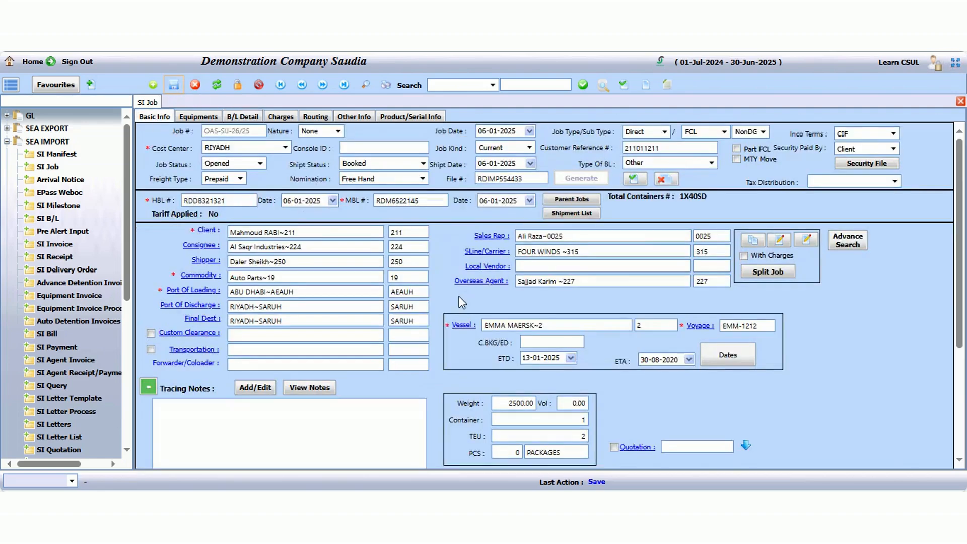
scroll(336, 260, down, 3)
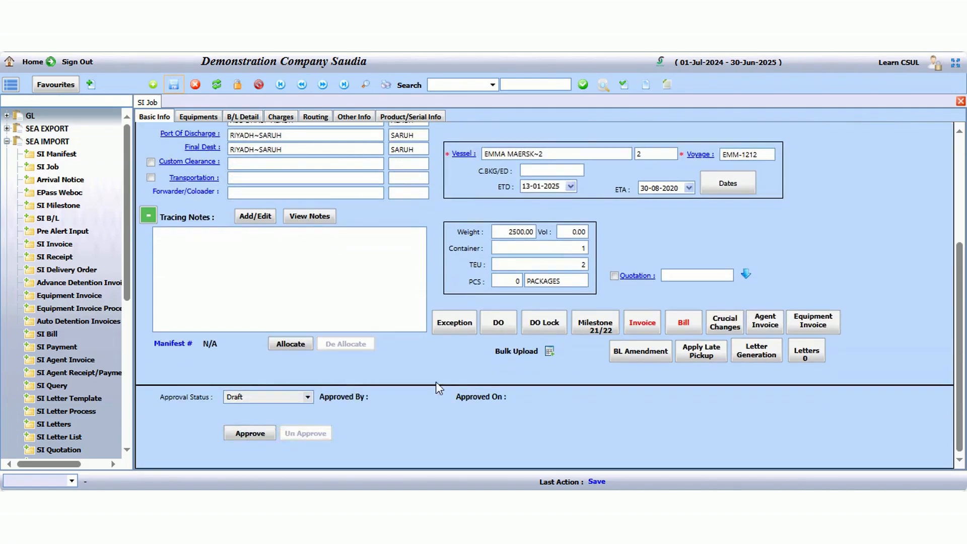
click(256, 436)
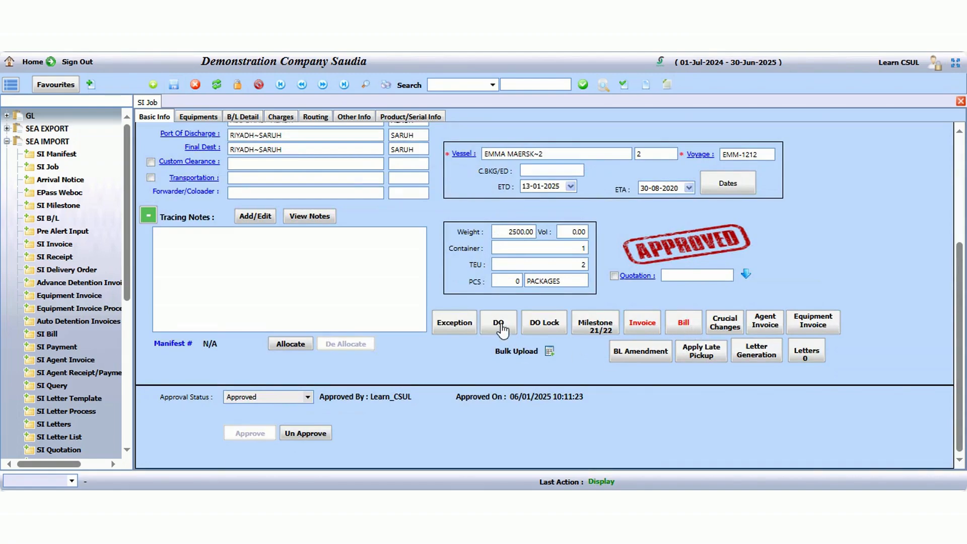
scroll(503, 333, up, 3)
scroll(550, 366, down, 3)
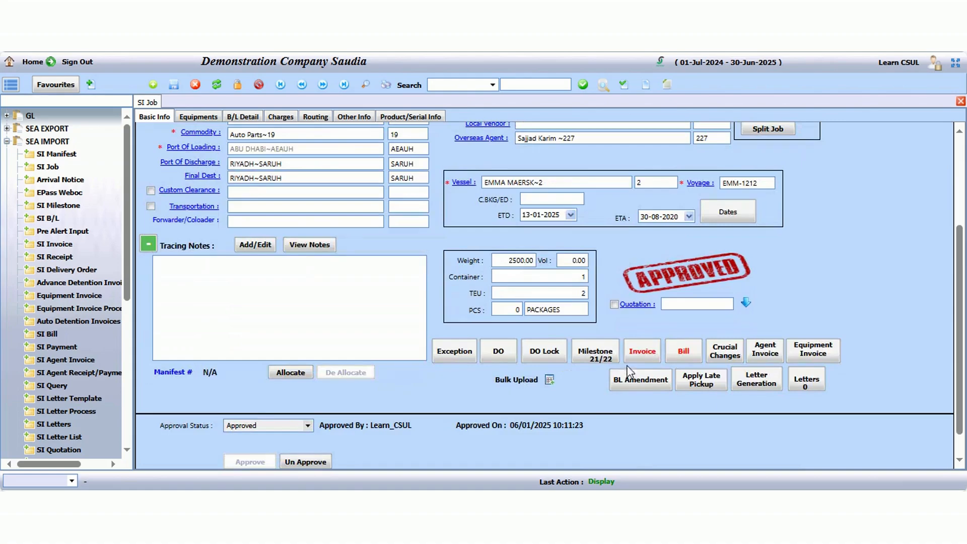
scroll(436, 348, up, 3)
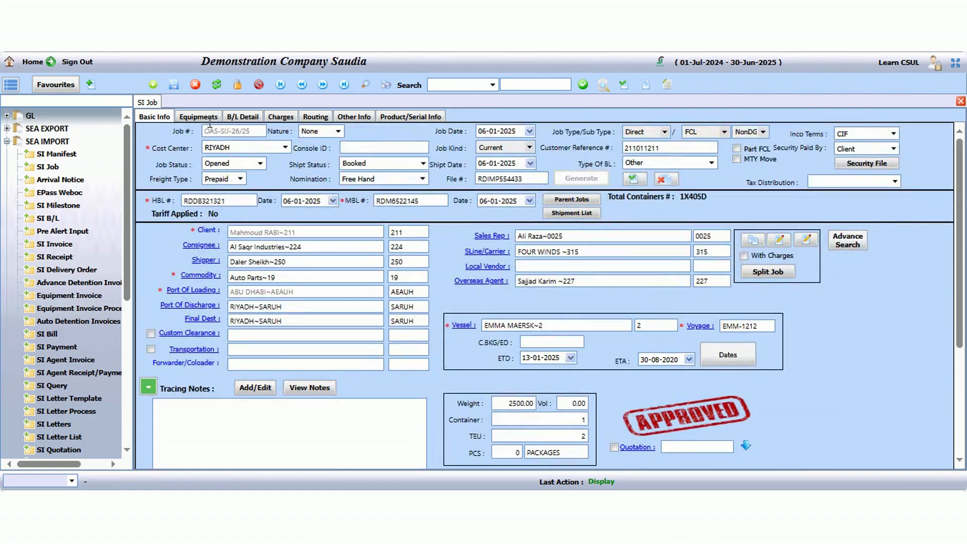
Select the AGENCY COMMISSION receivable charge and approve it.
click(284, 122)
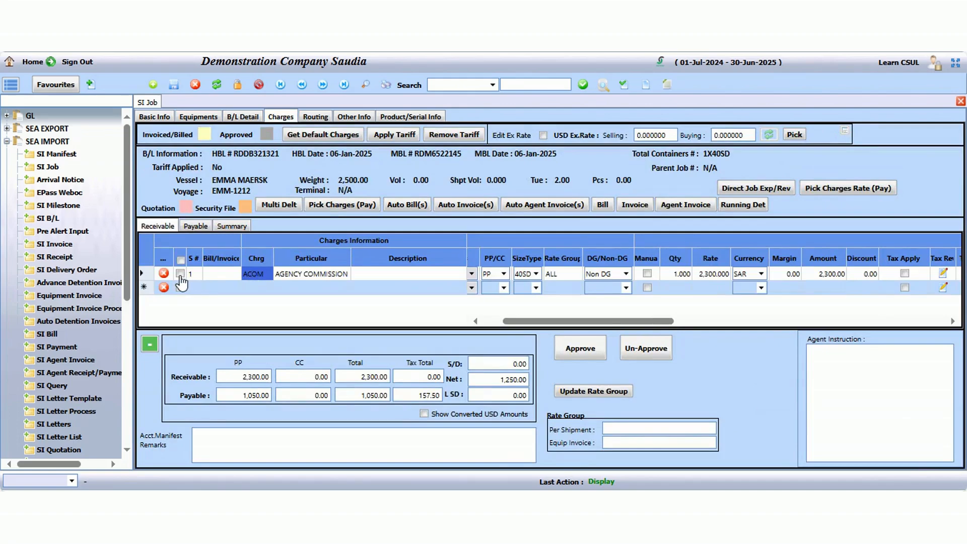
click(180, 274)
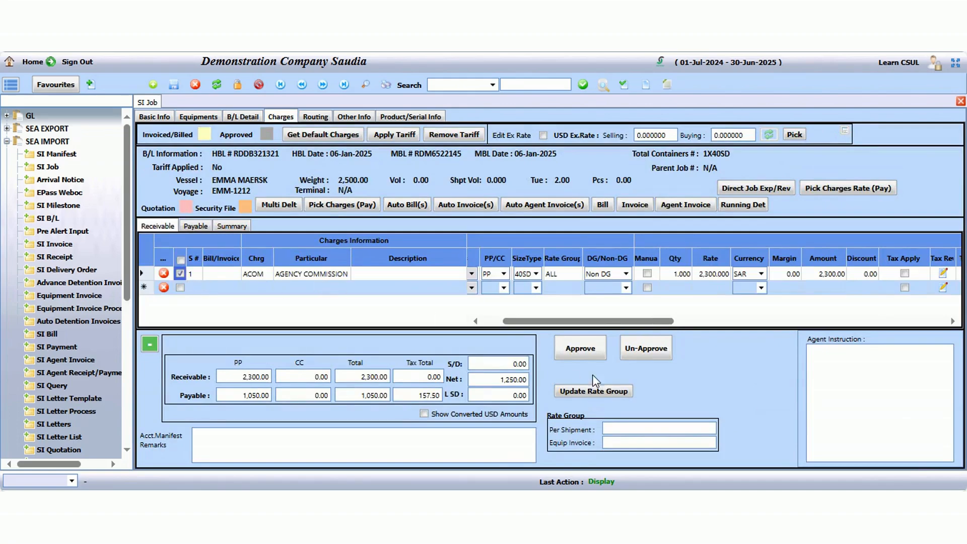
click(581, 353)
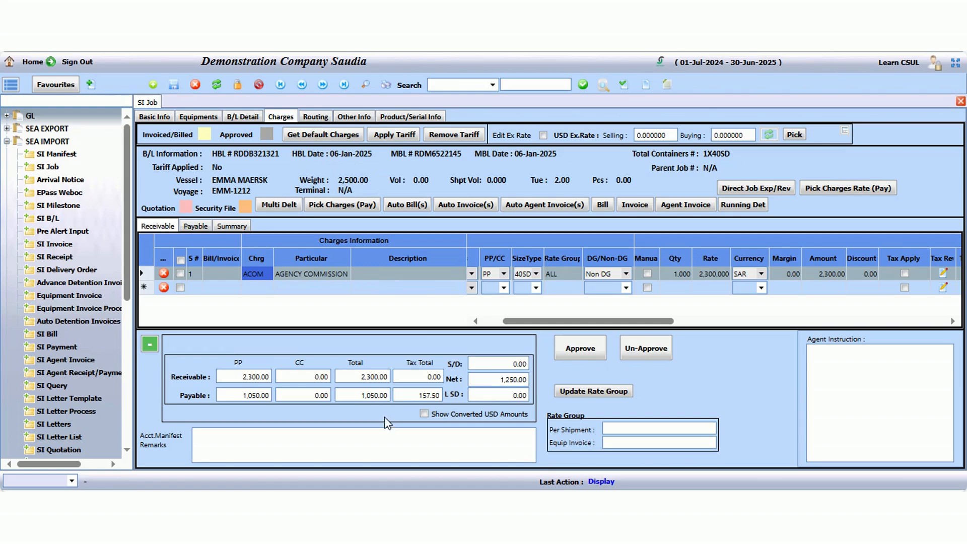
Select the THC payable charge and approve it.
click(195, 226)
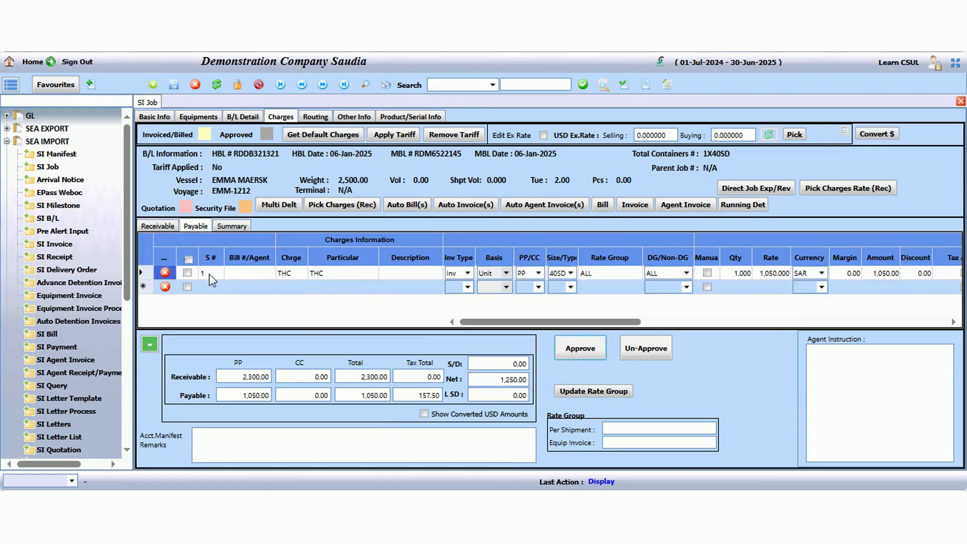
click(187, 273)
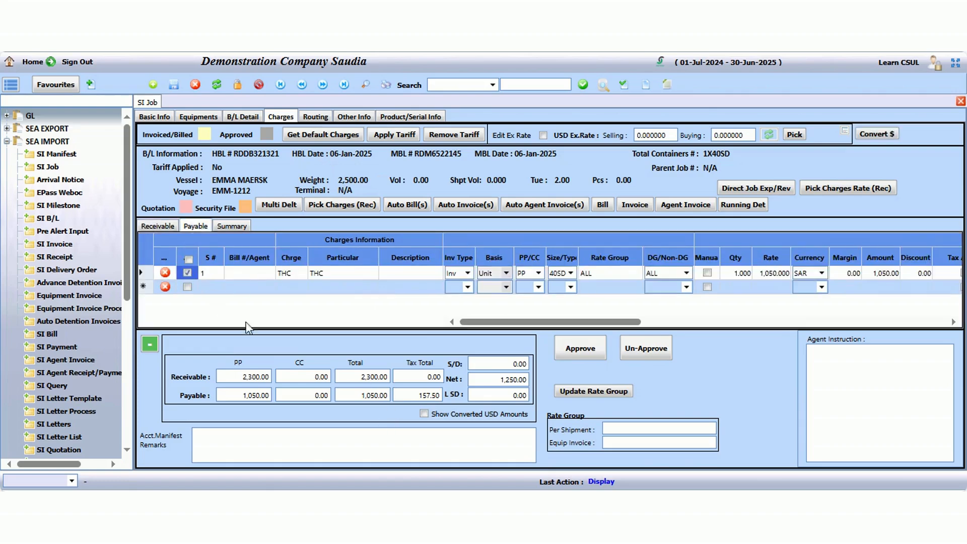
click(572, 353)
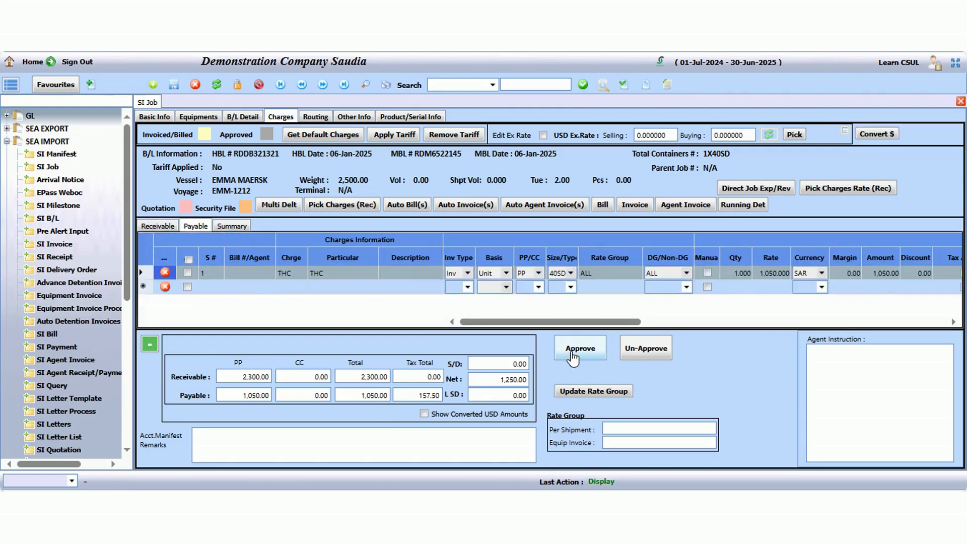
Generate the sea import invoice from the job and save it.
click(159, 117)
scroll(633, 388, down, 5)
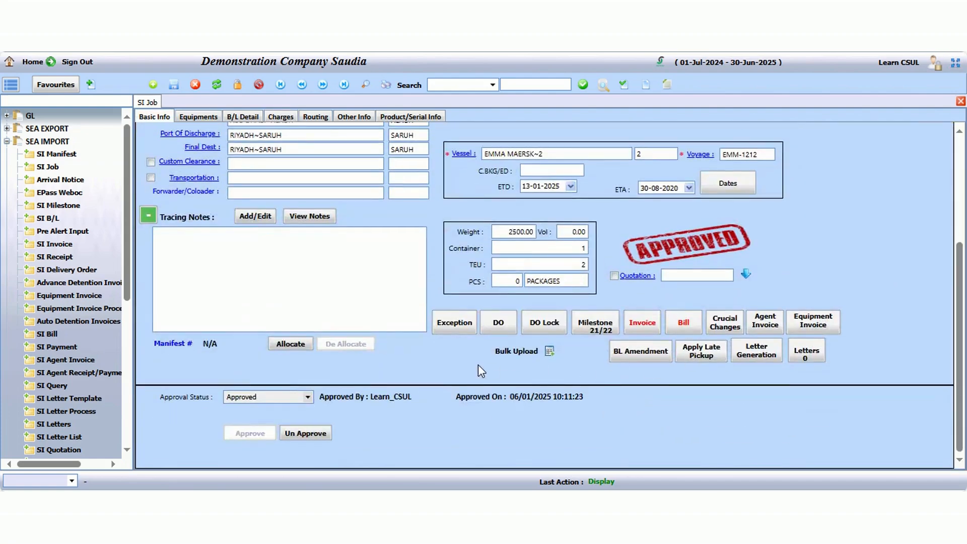
click(641, 323)
click(174, 84)
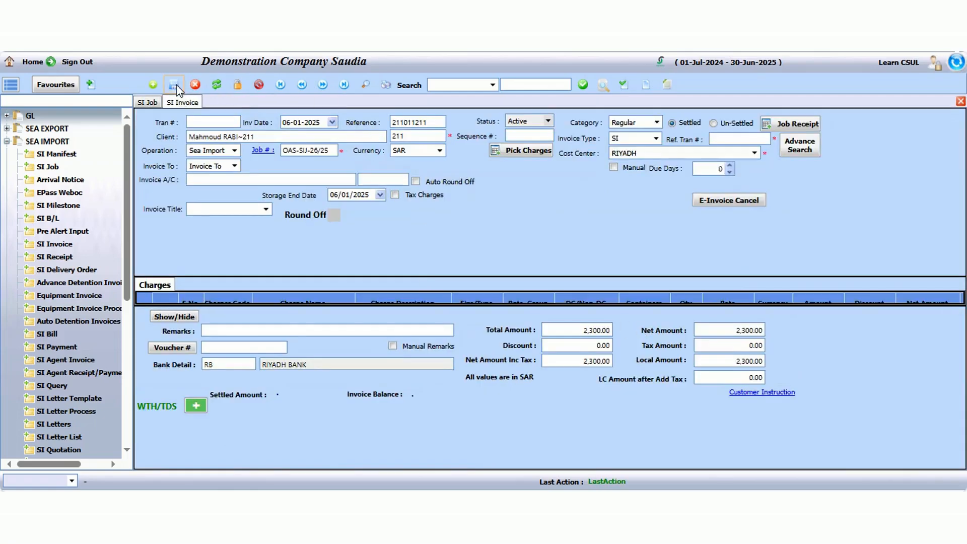
Preview the invoice's print report, review it and close the report viewer.
click(386, 90)
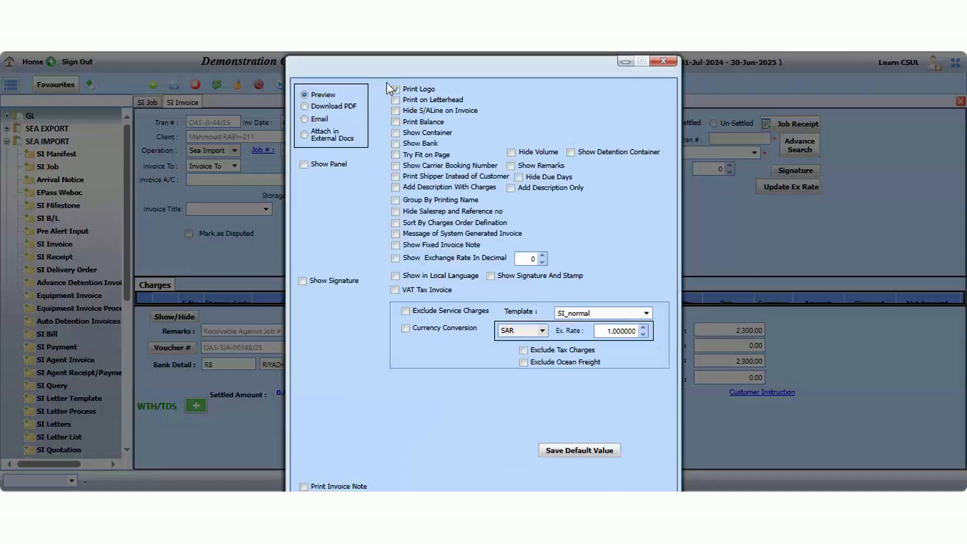
click(642, 444)
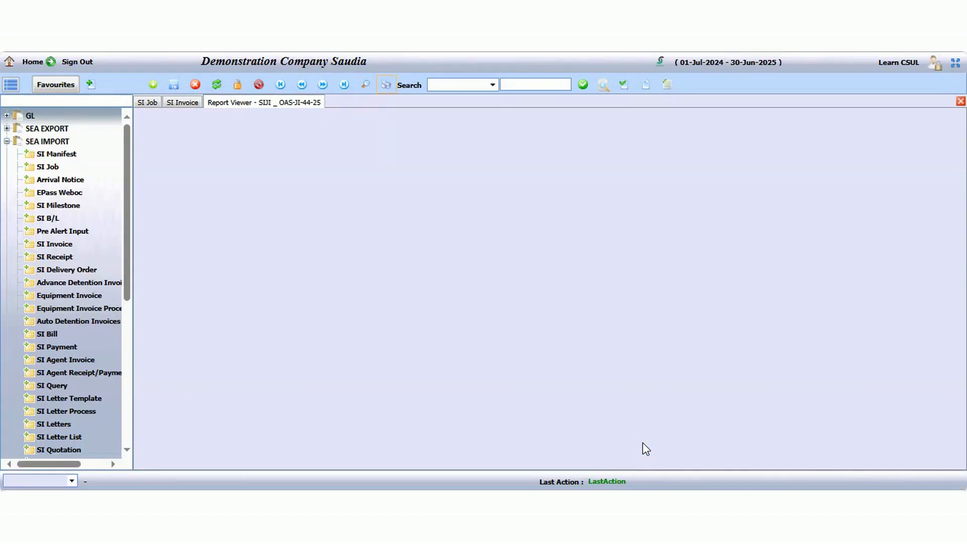
scroll(539, 382, down, 5)
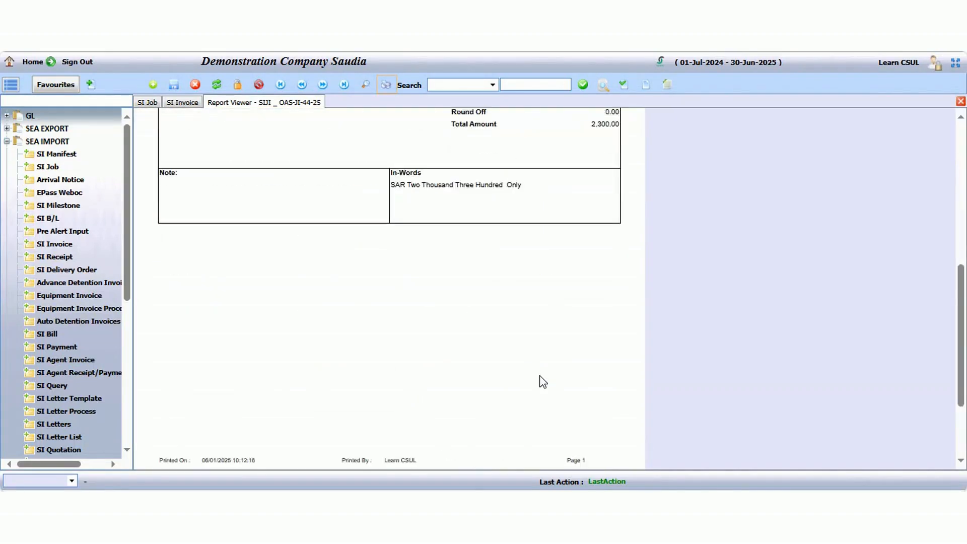
scroll(539, 381, up, 5)
click(960, 101)
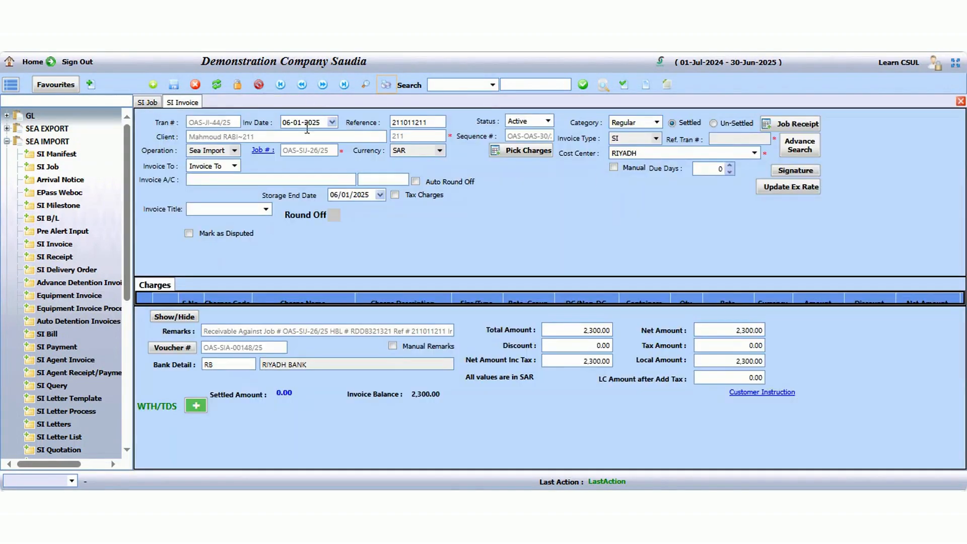
Return to the job, generate its bill for the payable charge and save the bill.
click(148, 102)
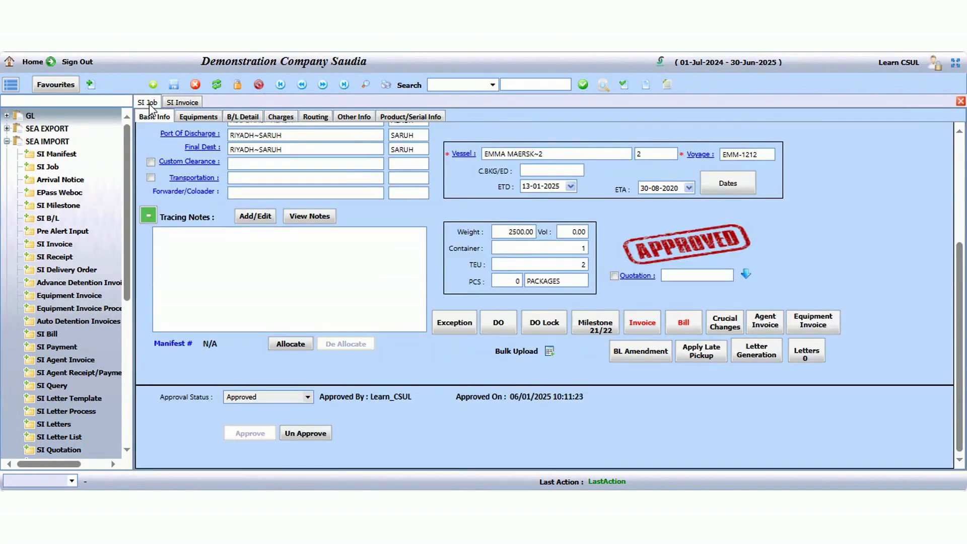
click(684, 323)
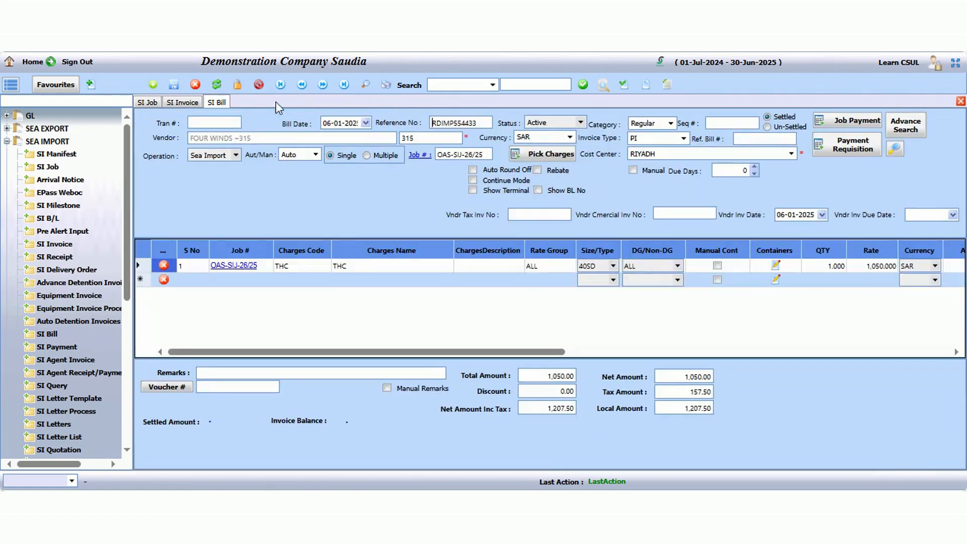
click(174, 87)
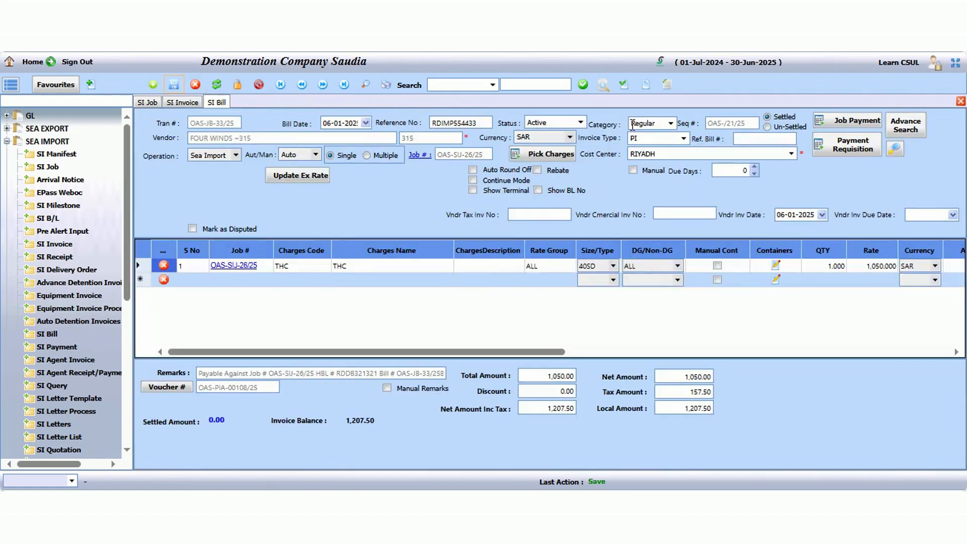
Open the job bill's print report with the Print on Letterhead option selected.
click(386, 87)
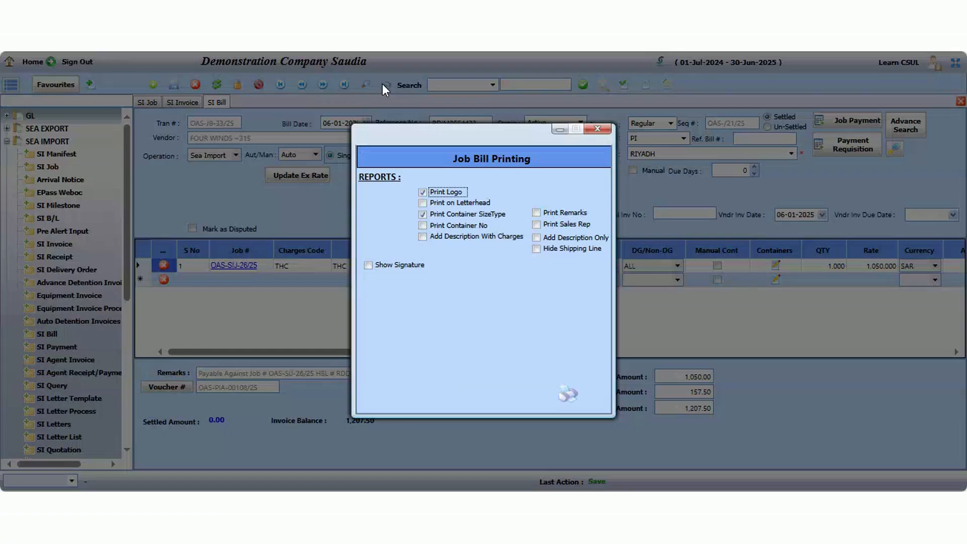
click(422, 203)
click(569, 396)
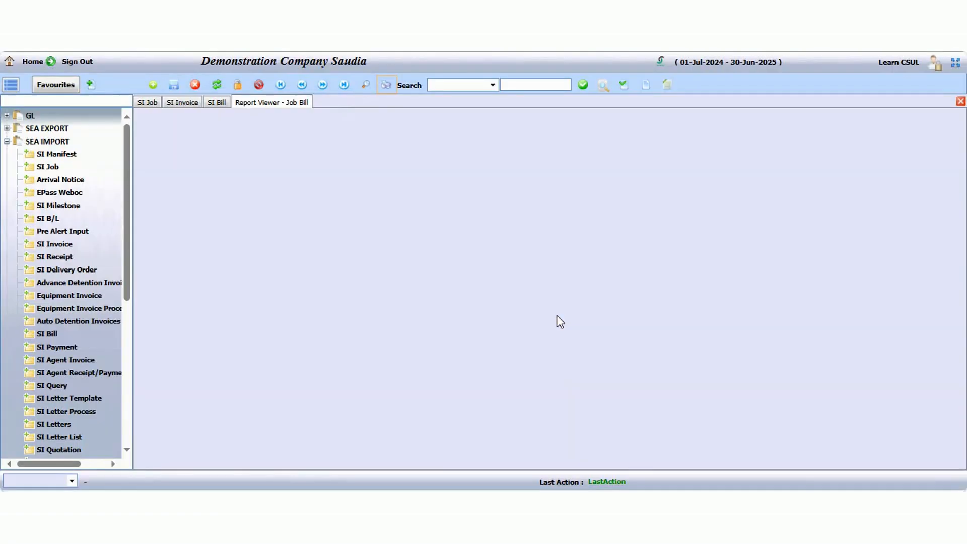
Review the job bill report down to its totals and close the report viewer.
scroll(439, 289, down, 10)
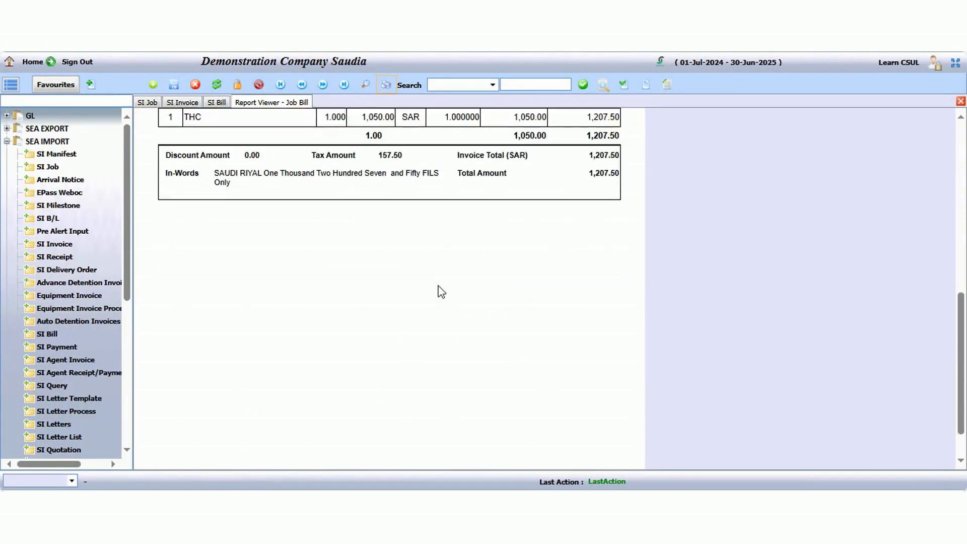
scroll(441, 291, up, 10)
click(960, 101)
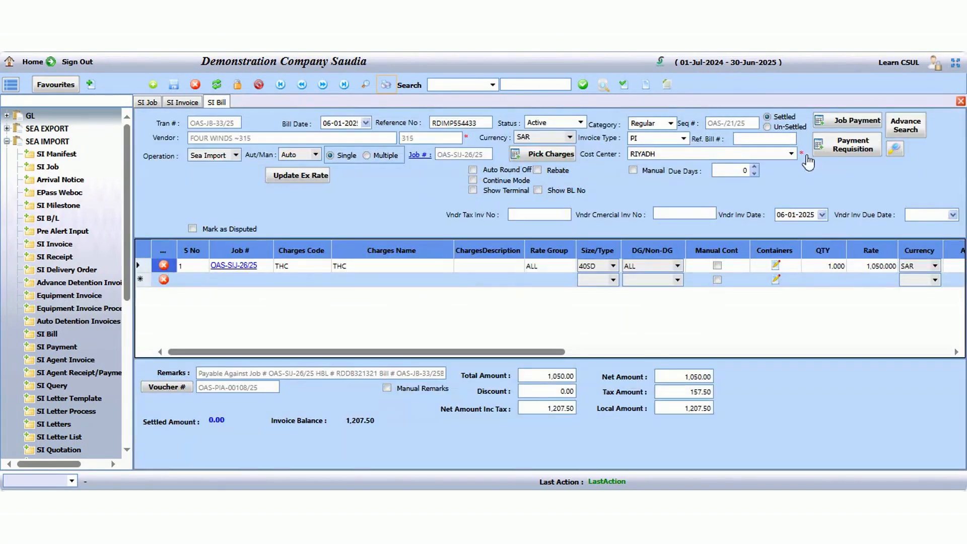
Return to the sea import job, generate its delivery order and save it.
click(150, 103)
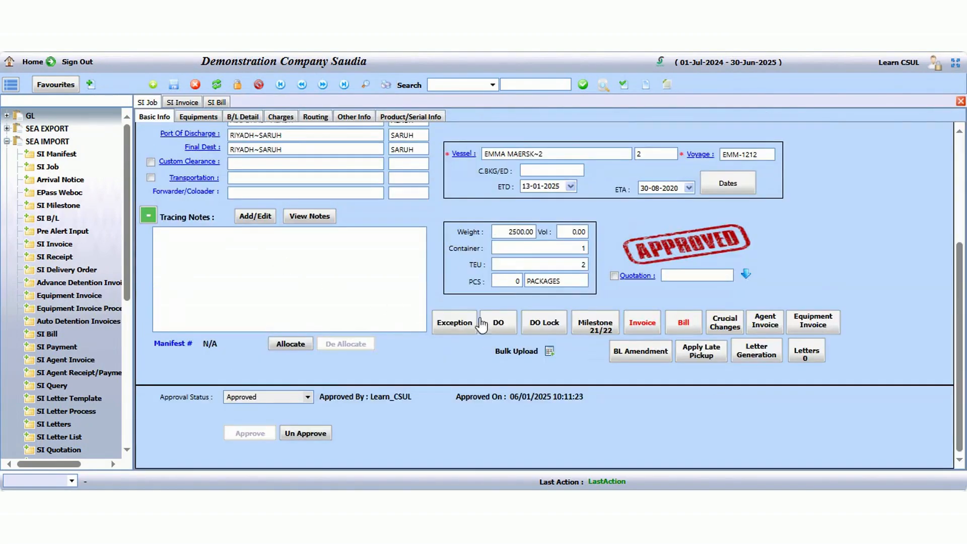
click(498, 323)
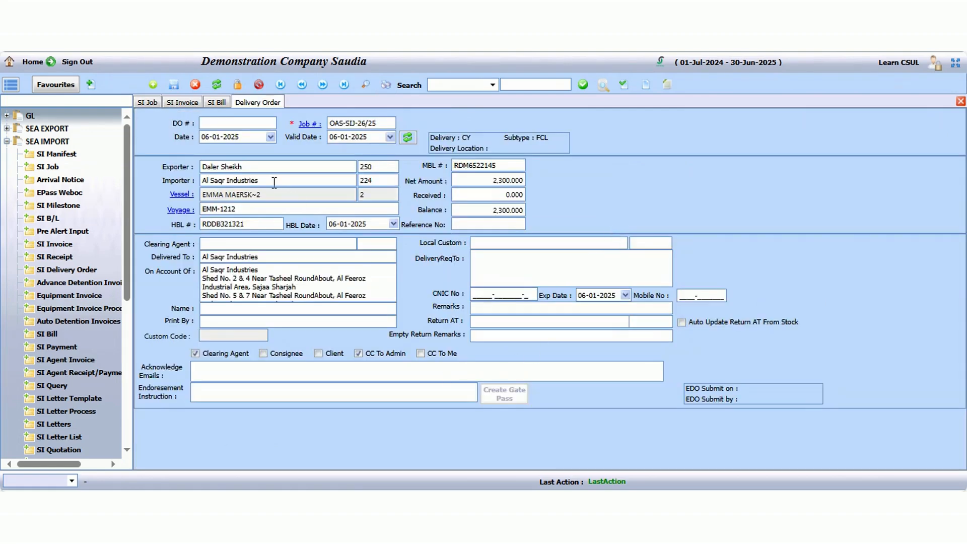
click(174, 85)
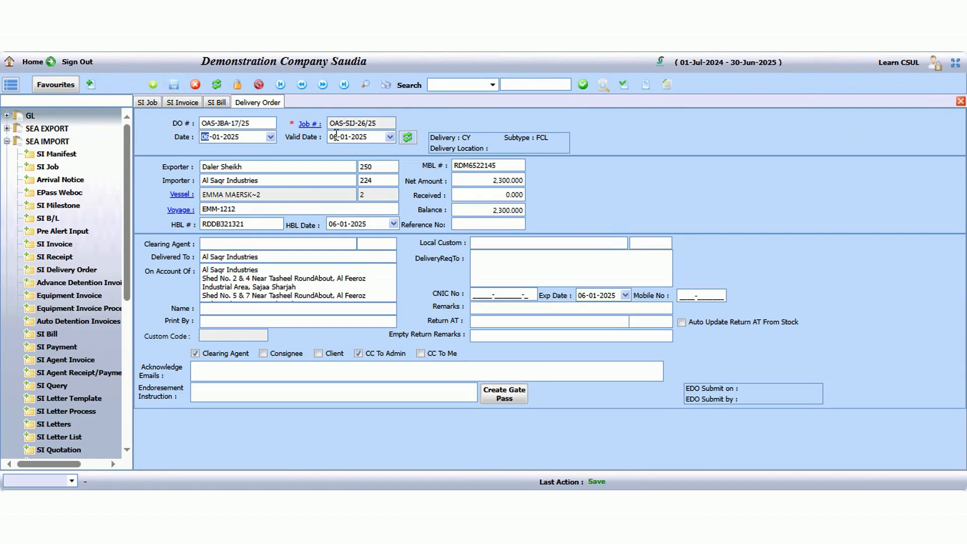
Open the saved delivery order's print report with the Delivery Order option selected.
click(391, 87)
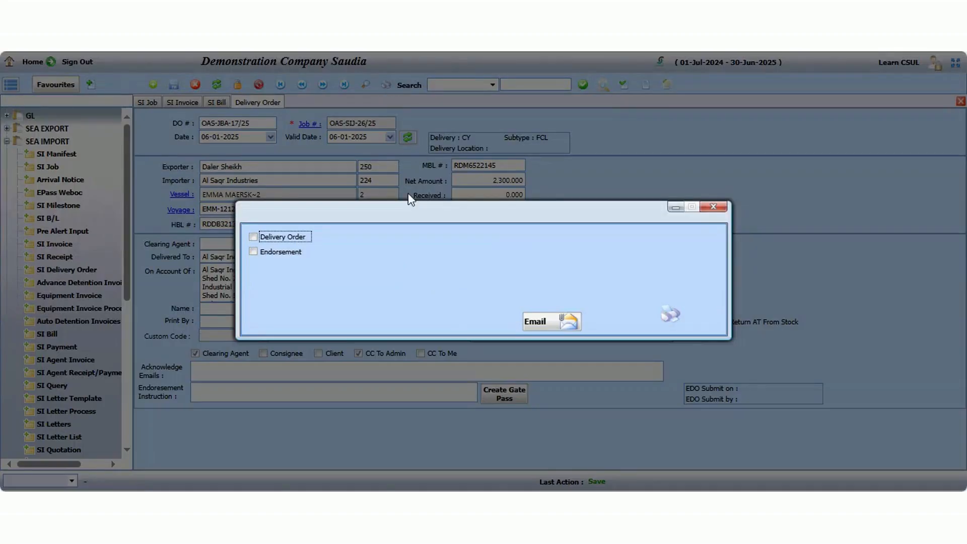
click(282, 236)
click(670, 316)
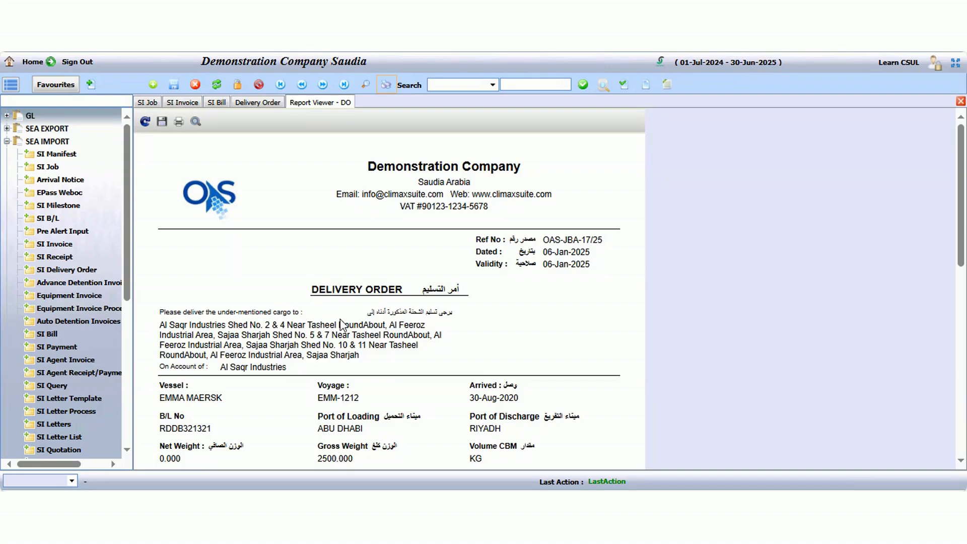
Review the delivery order report's cargo and container details, close the report viewer and return to the sea import job.
scroll(340, 319, down, 10)
scroll(340, 318, up, 10)
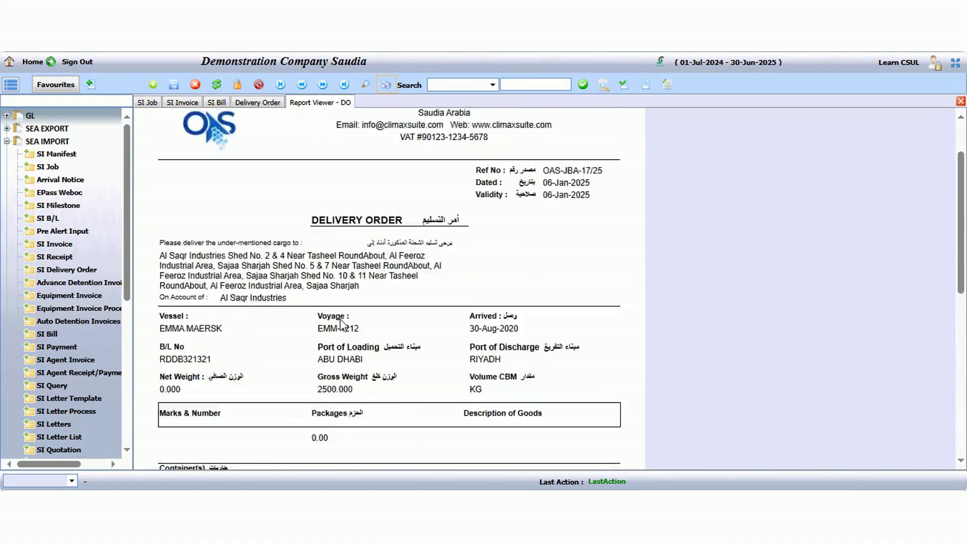
scroll(342, 322, down, 3)
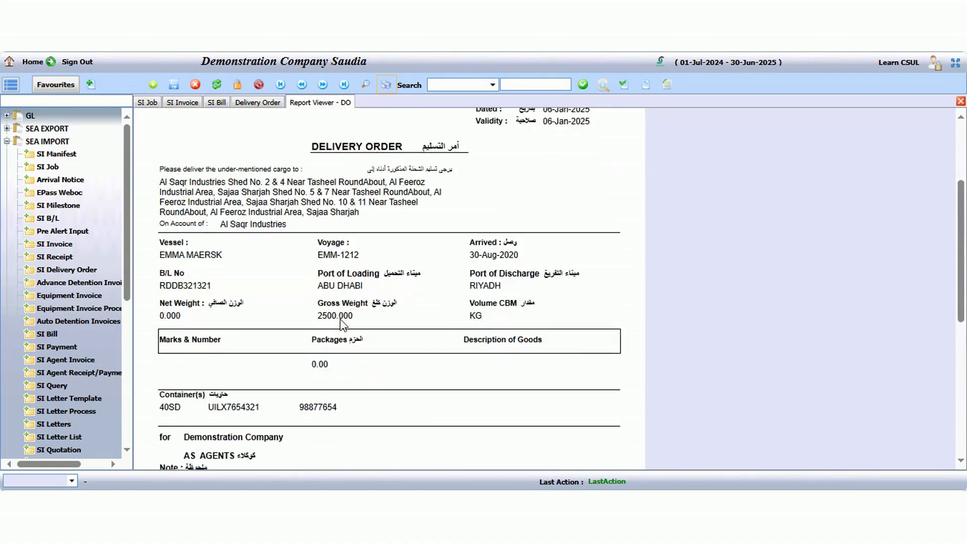
scroll(342, 322, up, 5)
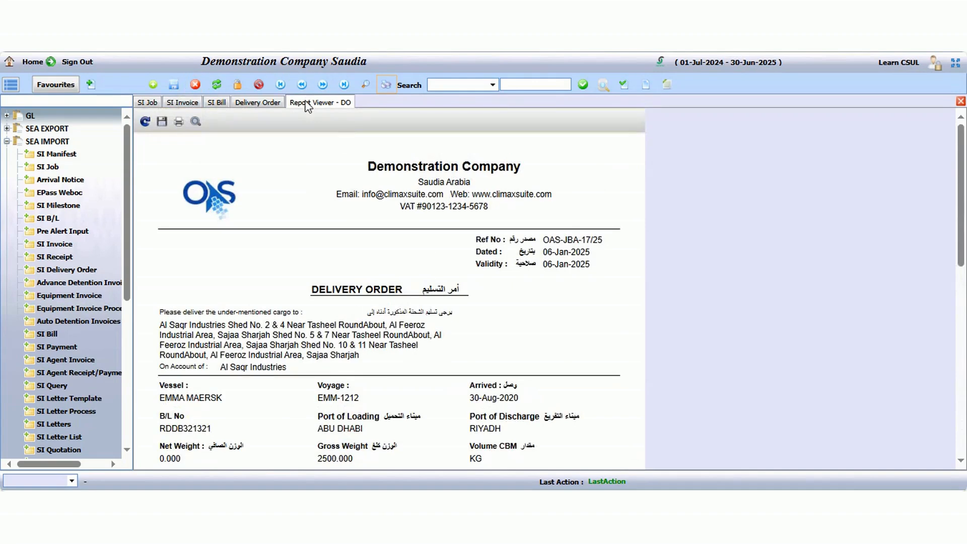
click(961, 101)
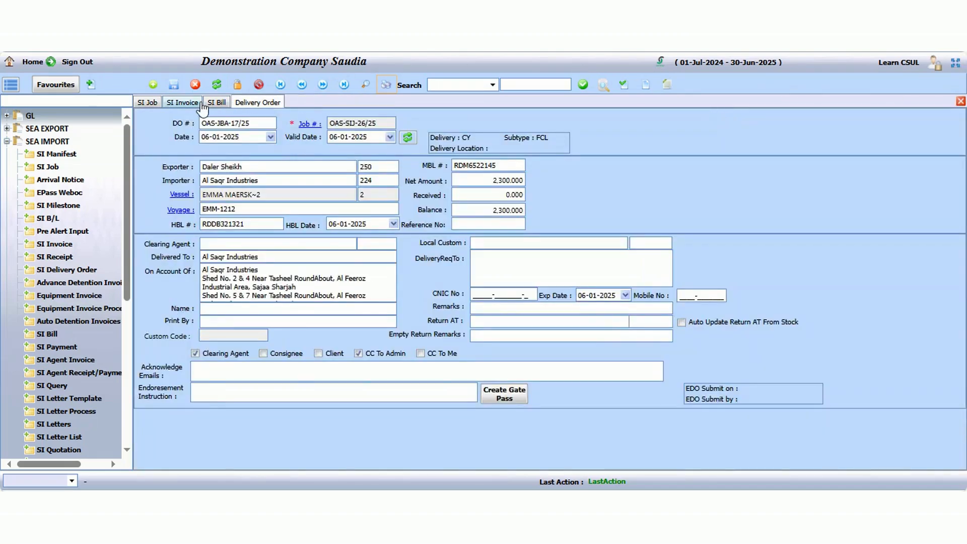
click(151, 105)
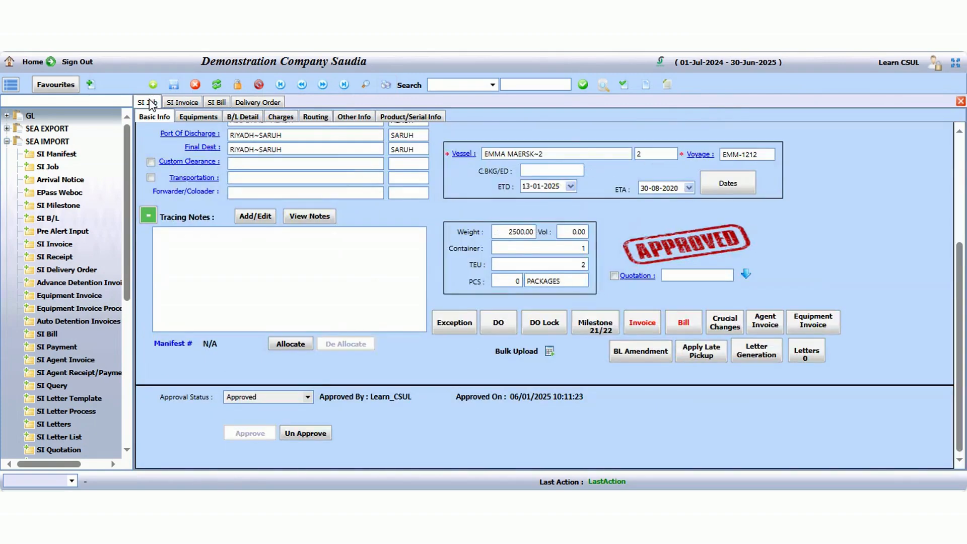